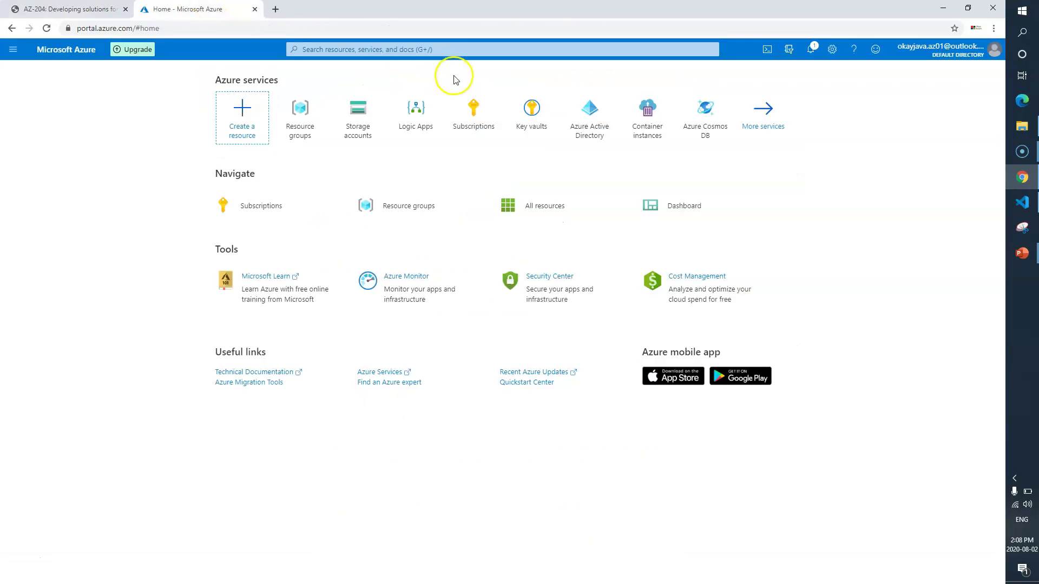
# Step: Find the Application Insights service in the Azure portal and start adding a new resource
pyautogui.write('applica')
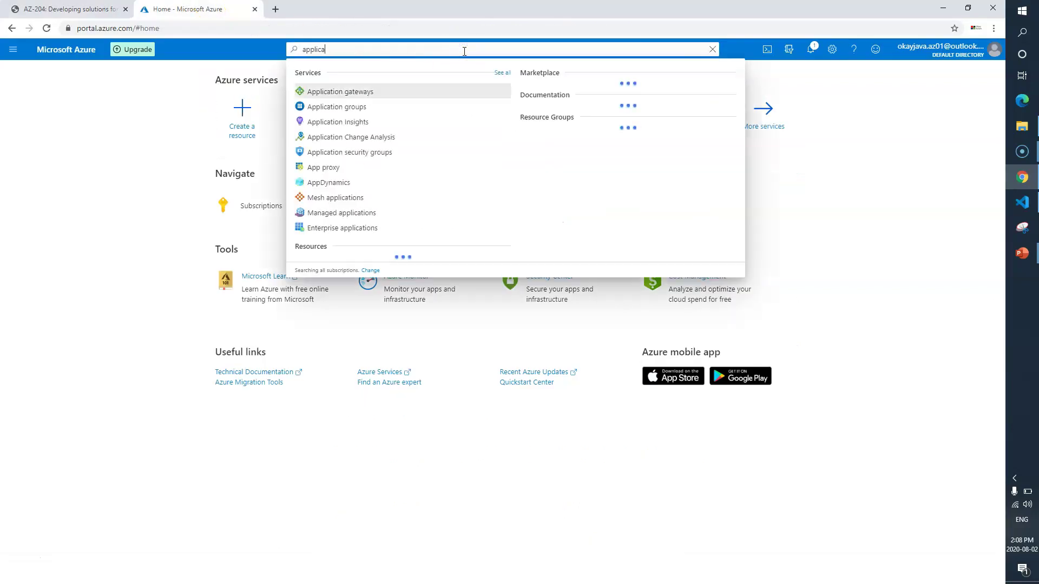
pyautogui.write('iton ins')
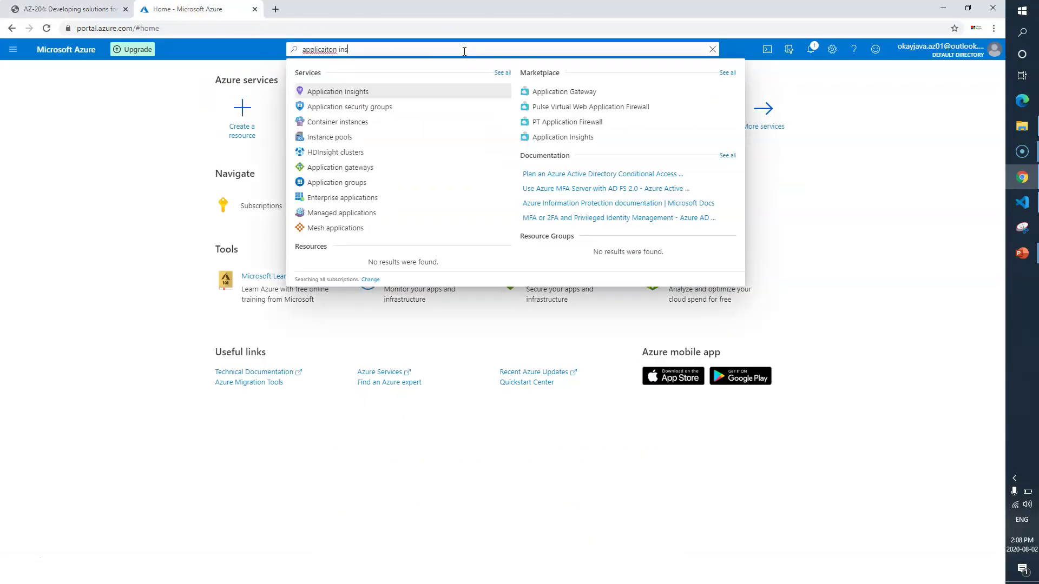
pyautogui.click(358, 93)
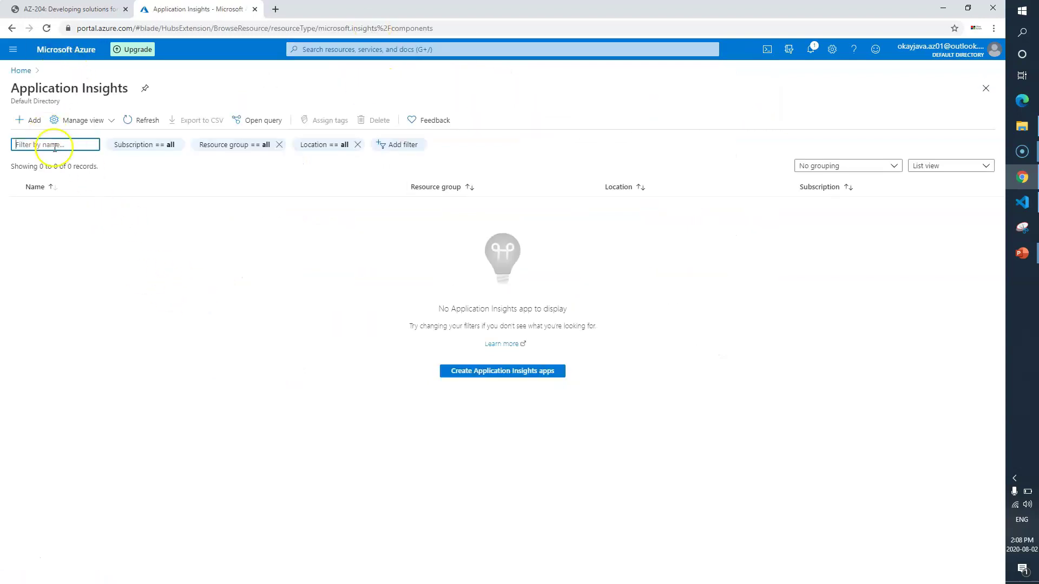
pyautogui.click(29, 120)
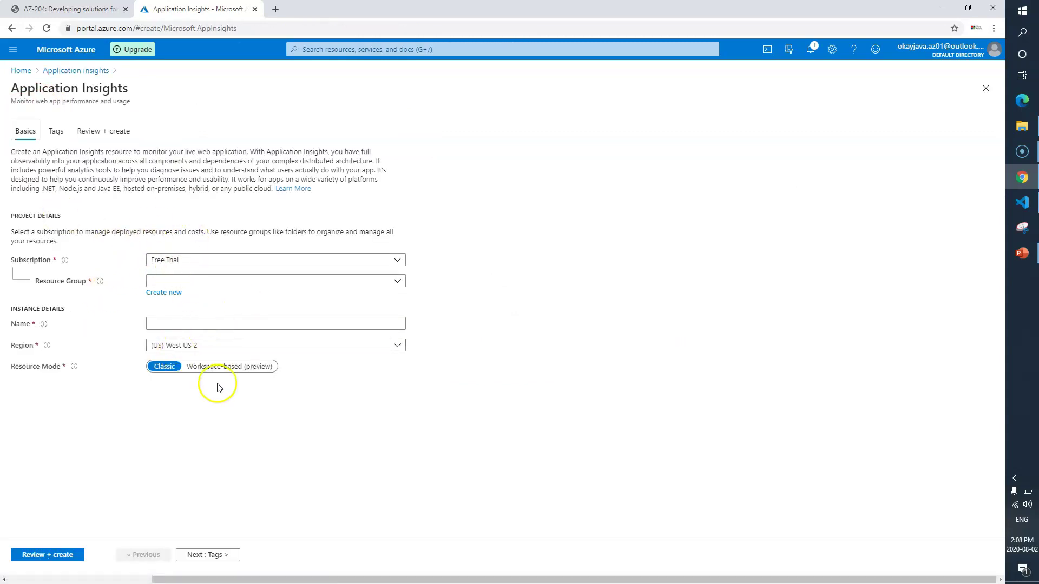
# Step: Find the Basics settings for Task 2 in the AZ-204 lab instructions and copy the resource group name MonitoredAssets
pyautogui.click(70, 10)
pyautogui.click(689, 301)
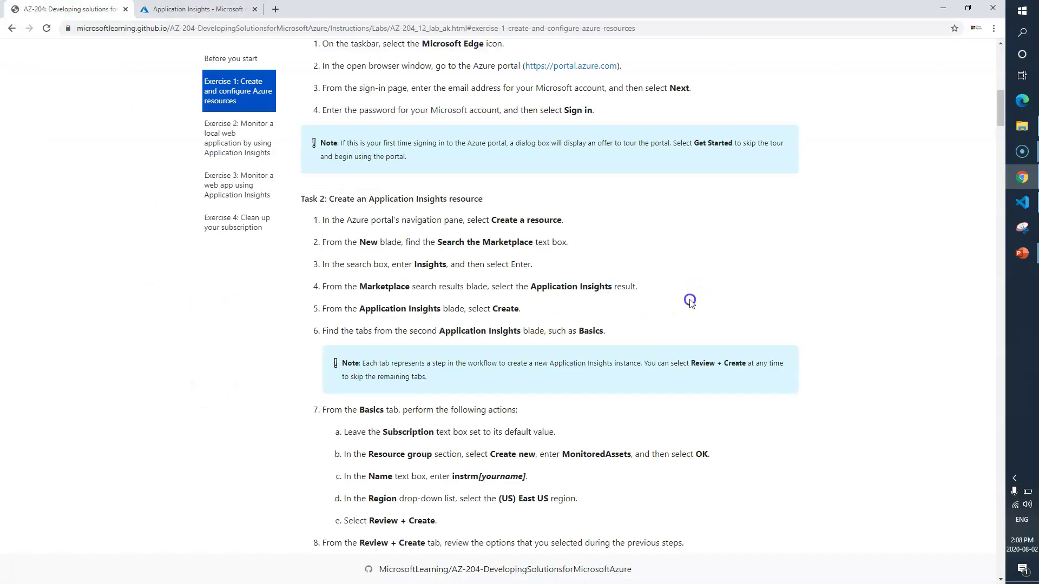
pyautogui.scroll(-3, 689, 300)
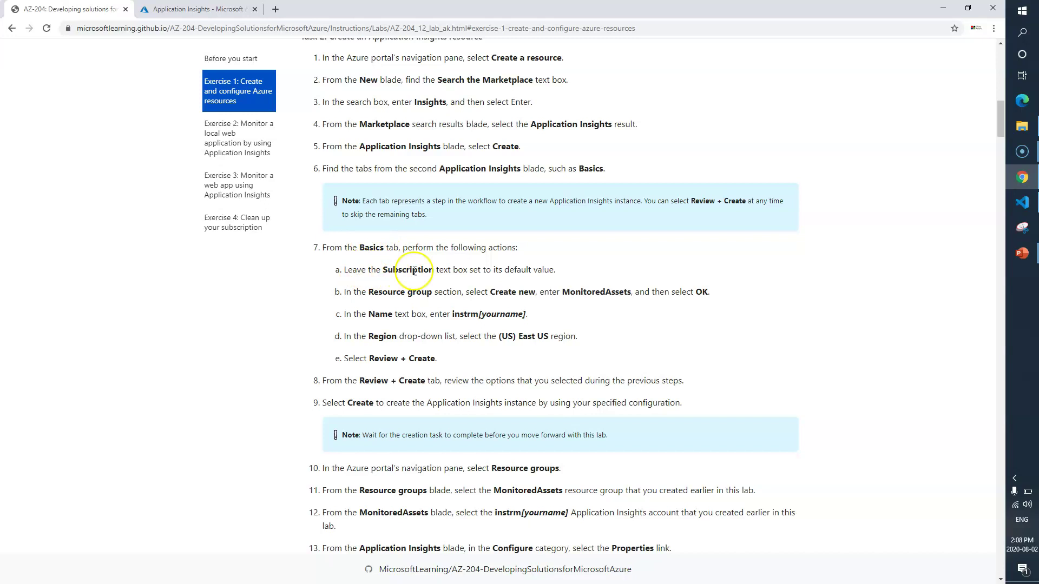
pyautogui.doubleClick(610, 294)
pyautogui.hotkey('ctrl', 'c')
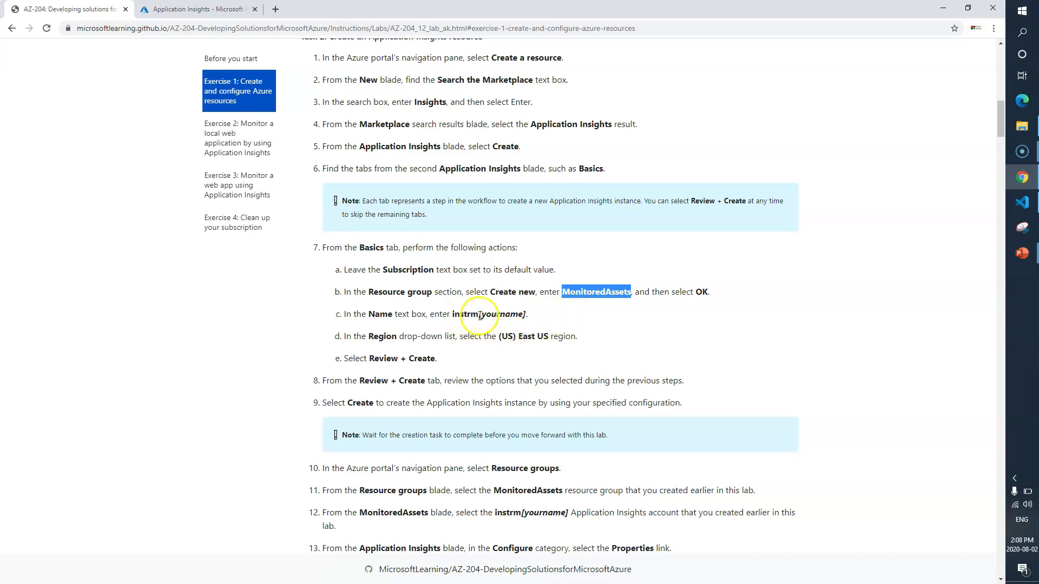
# Step: Create a new resource group named MonitoredAssets for the Application Insights resource in the Azure portal
pyautogui.click(221, 21)
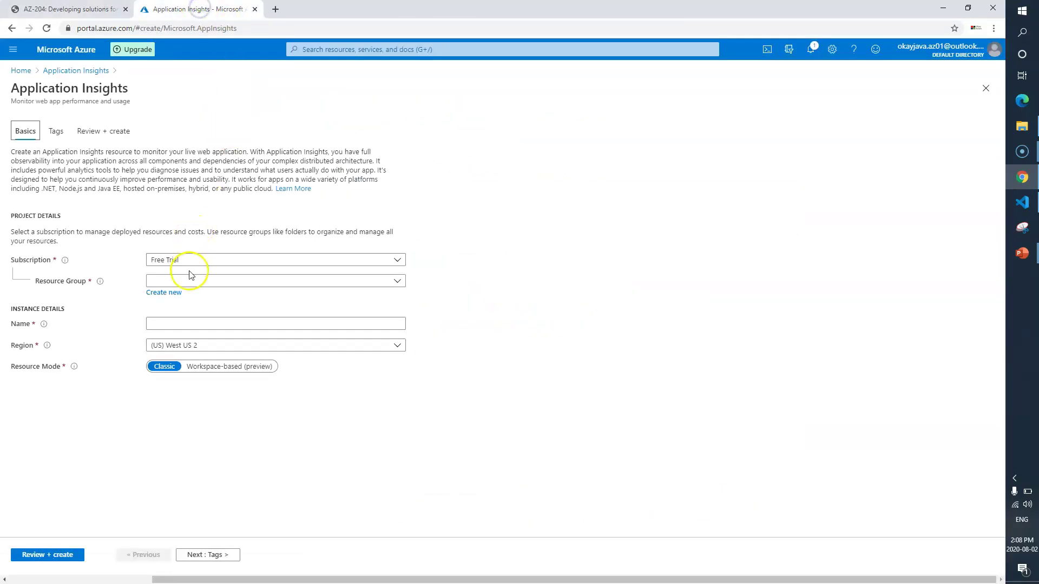
pyautogui.click(168, 292)
pyautogui.hotkey('ctrl', 'v')
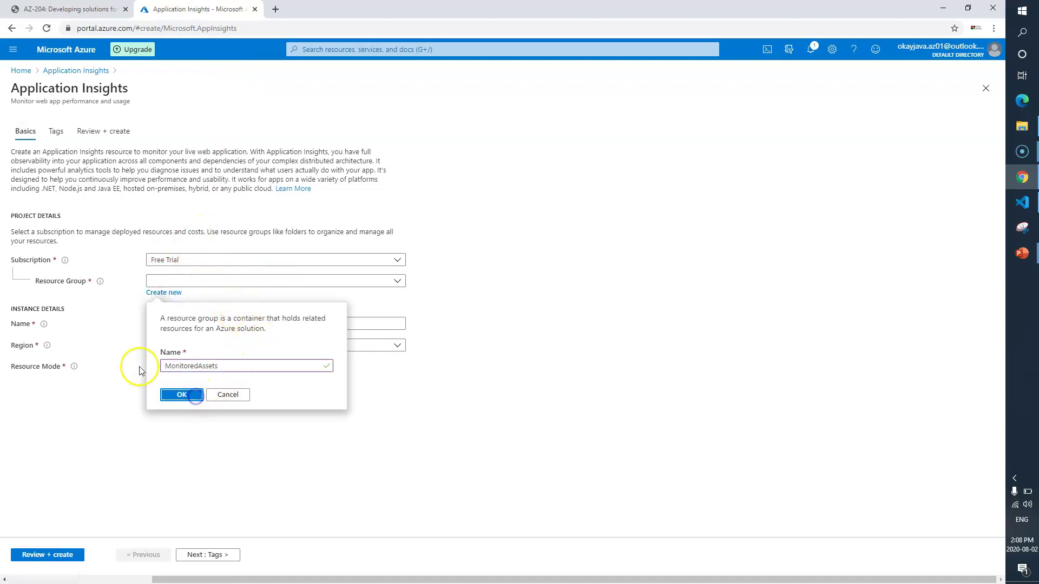
pyautogui.click(181, 394)
# Step: Name the Application Insights instance instrmokayazure and set its region to (US) East US
pyautogui.click(184, 323)
pyautogui.write('instrmokayazure')
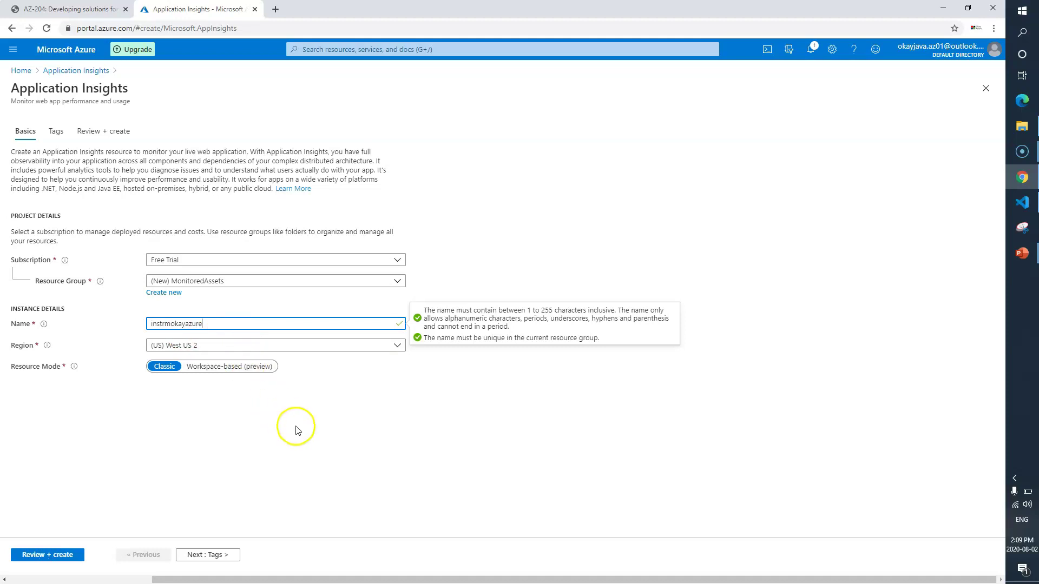
pyautogui.click(240, 349)
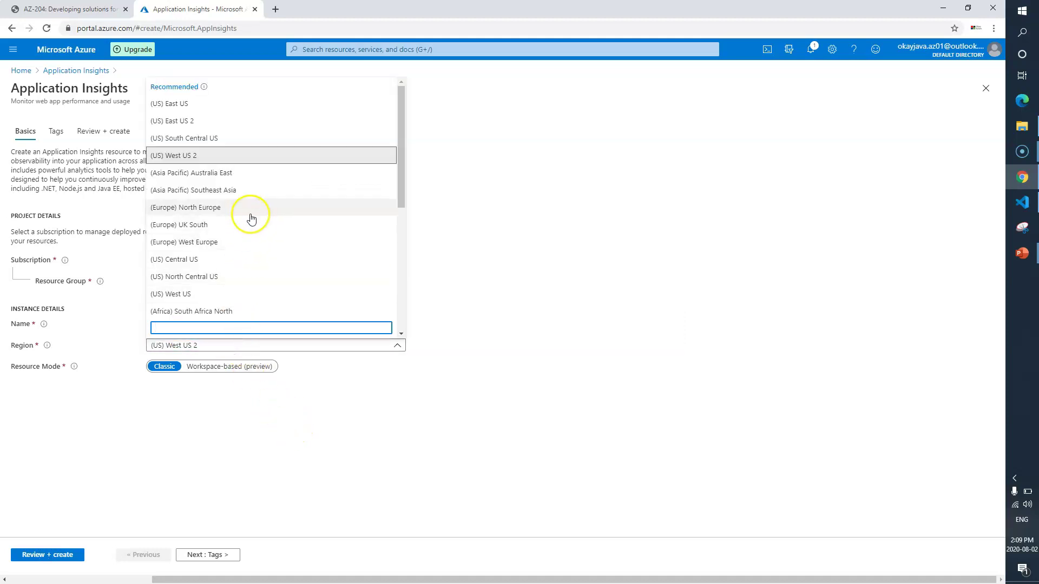
pyautogui.scroll(-1, 256, 204)
pyautogui.scroll(1, 243, 168)
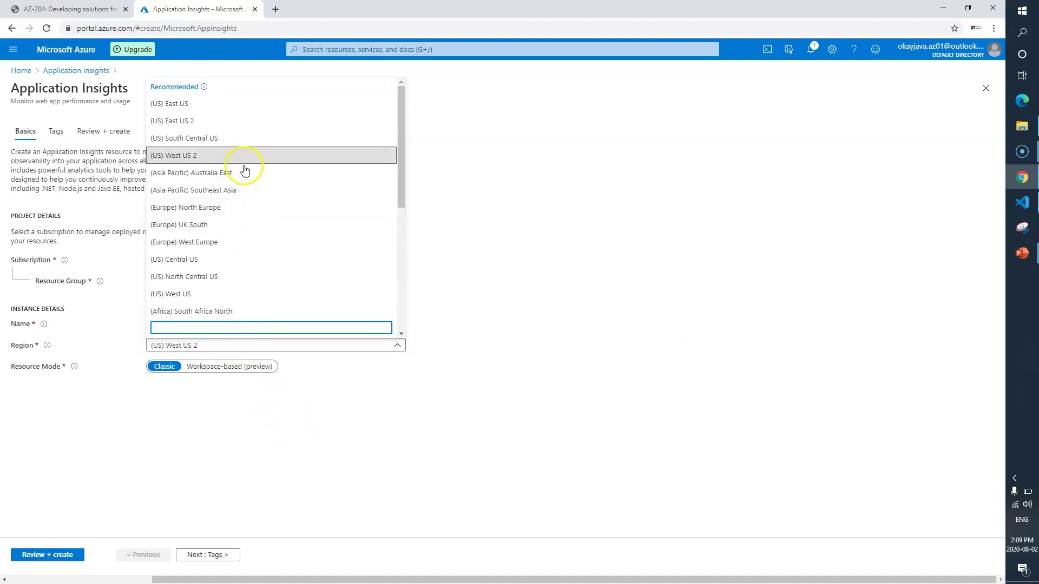
pyautogui.click(245, 109)
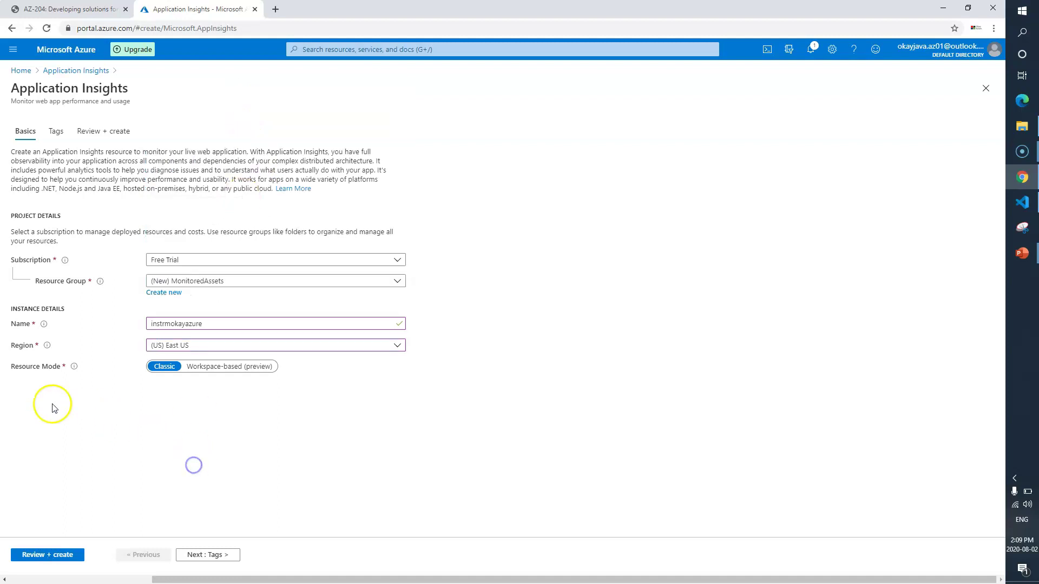
# Step: Check the region against the lab instructions and deploy the instrmokayazure resource without adding tags
pyautogui.click(64, 10)
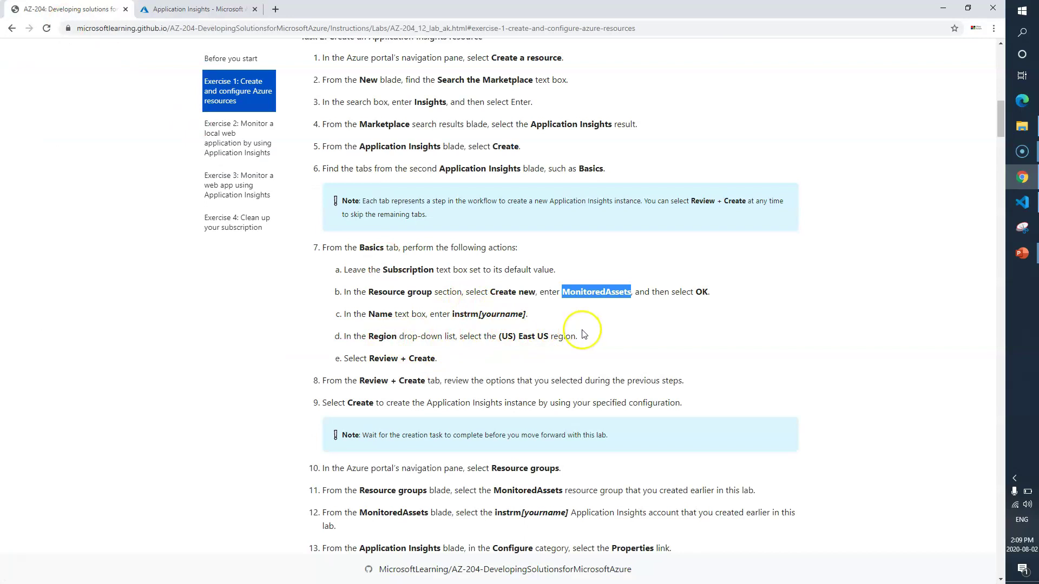
pyautogui.moveTo(577, 337); pyautogui.dragTo(462, 332)
pyautogui.click(475, 360)
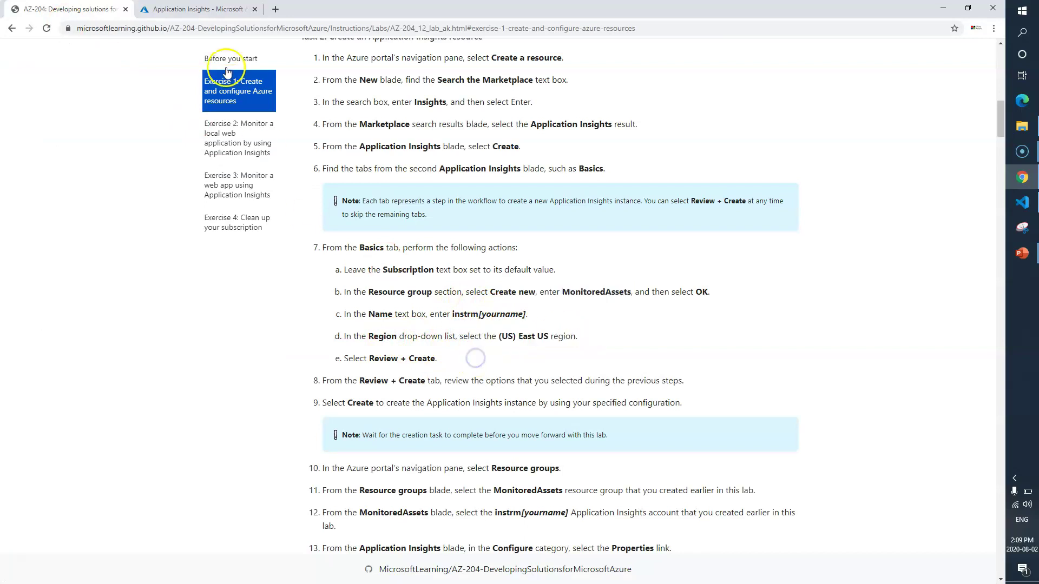
pyautogui.click(203, 10)
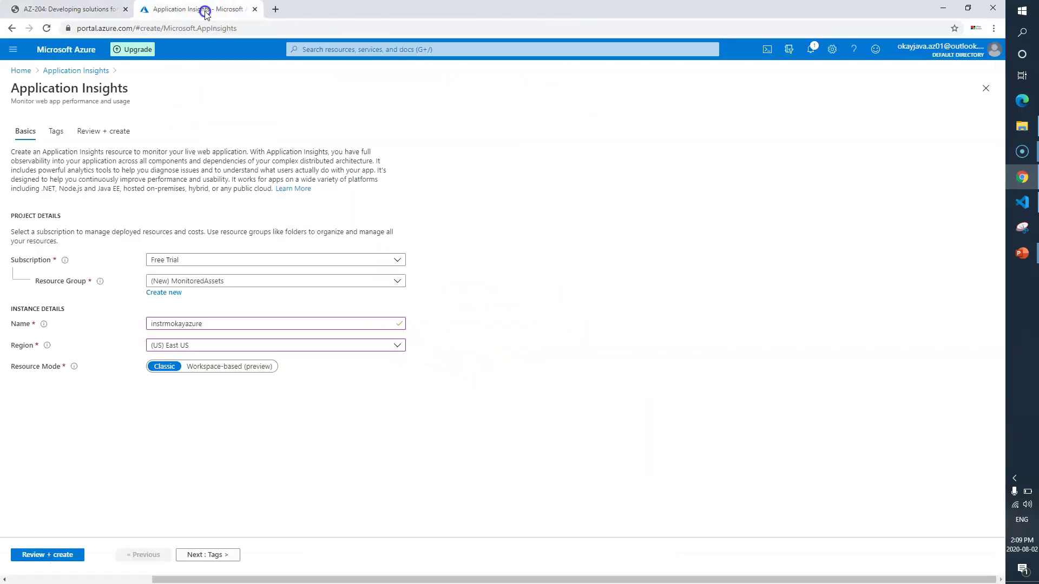
pyautogui.click(206, 556)
pyautogui.click(219, 556)
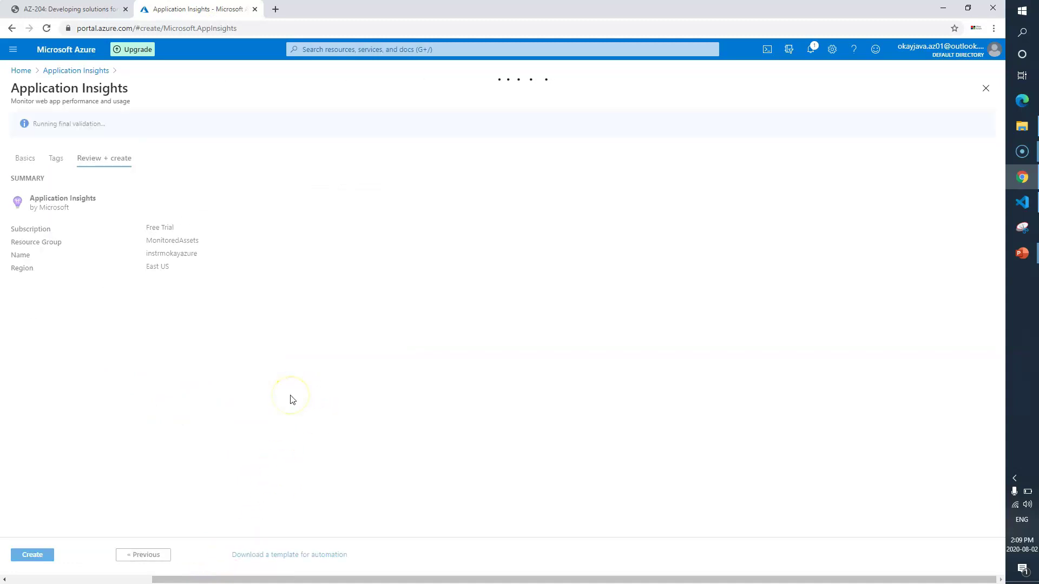
pyautogui.click(32, 555)
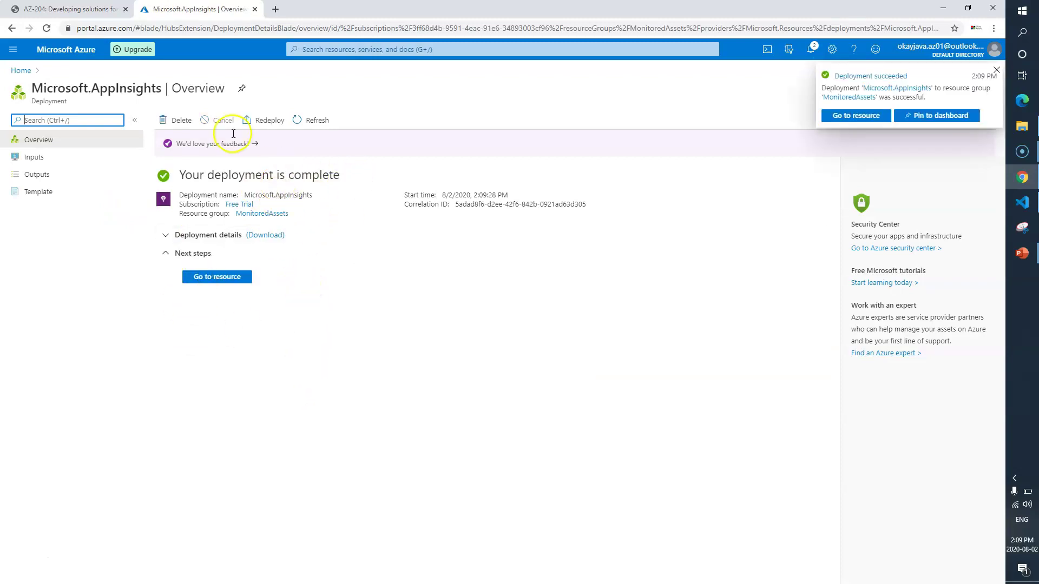
# Step: Read items 10 to 14 of Task 2 in the lab instructions on locating the Instrumentation Key
pyautogui.click(70, 8)
pyautogui.scroll(-3, 433, 330)
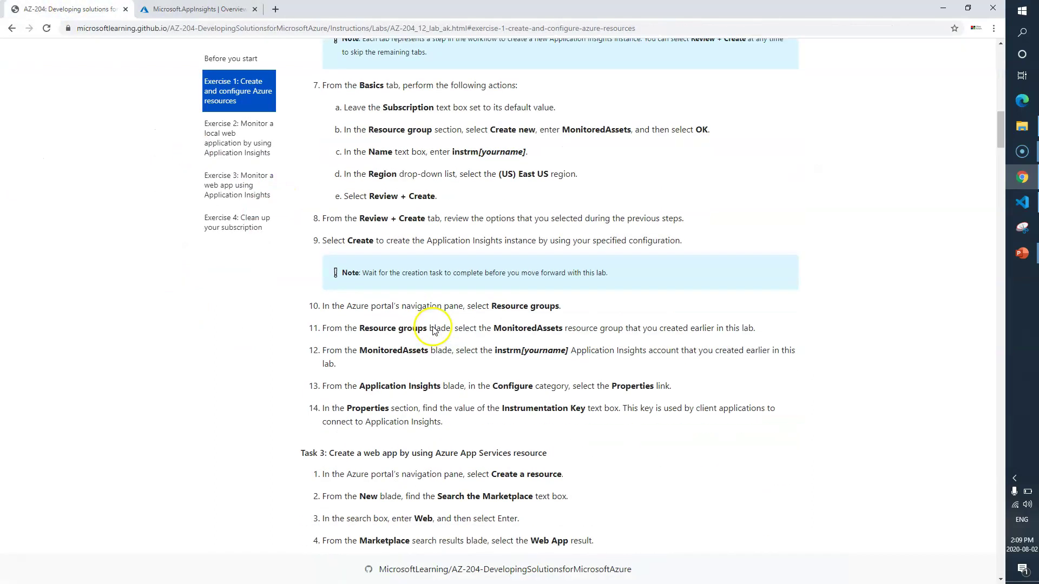
pyautogui.scroll(-1, 432, 327)
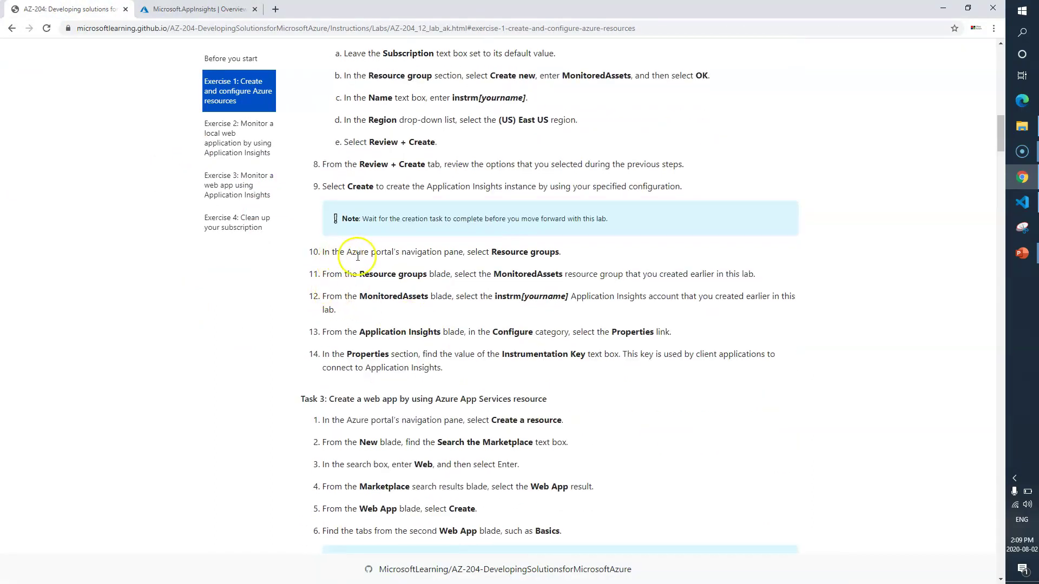
pyautogui.moveTo(489, 251); pyautogui.dragTo(543, 276)
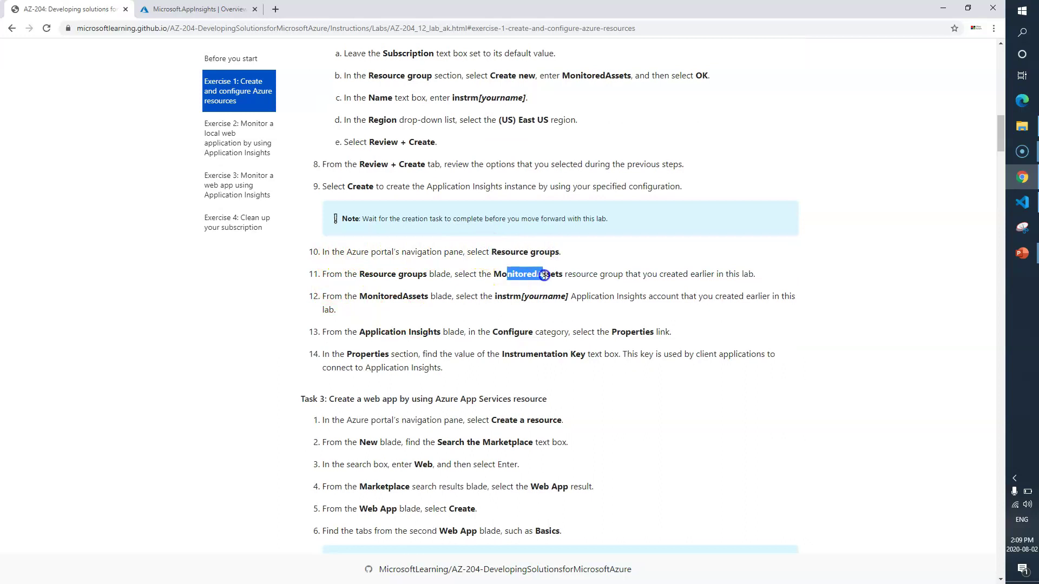
pyautogui.click(508, 295)
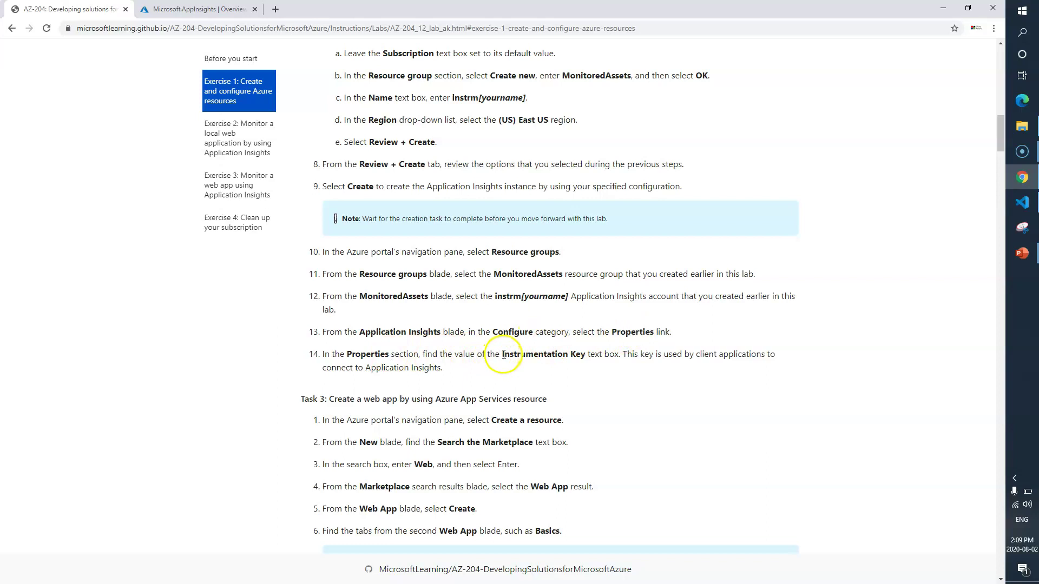
pyautogui.moveTo(503, 354); pyautogui.dragTo(566, 354)
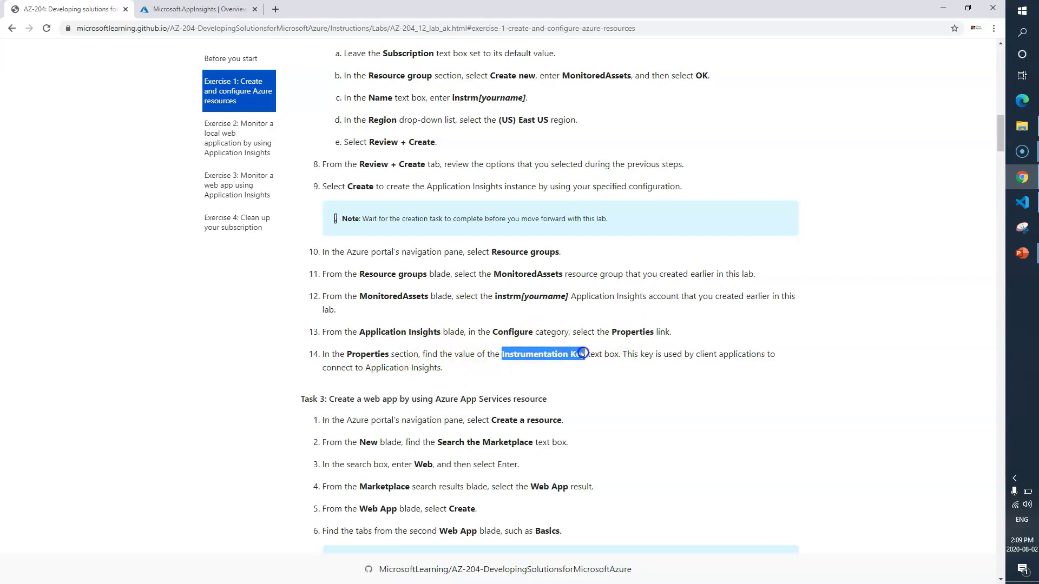
# Step: Leave the deployment overview in the Azure portal and open the instrmokayazure resource in the MonitoredAssets resource group
pyautogui.click(204, 10)
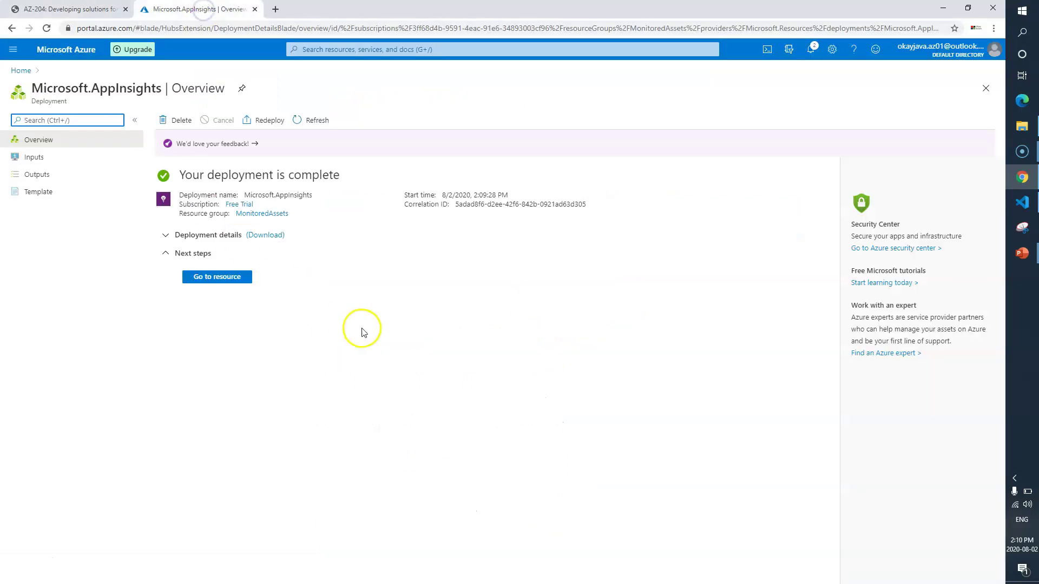
pyautogui.click(986, 88)
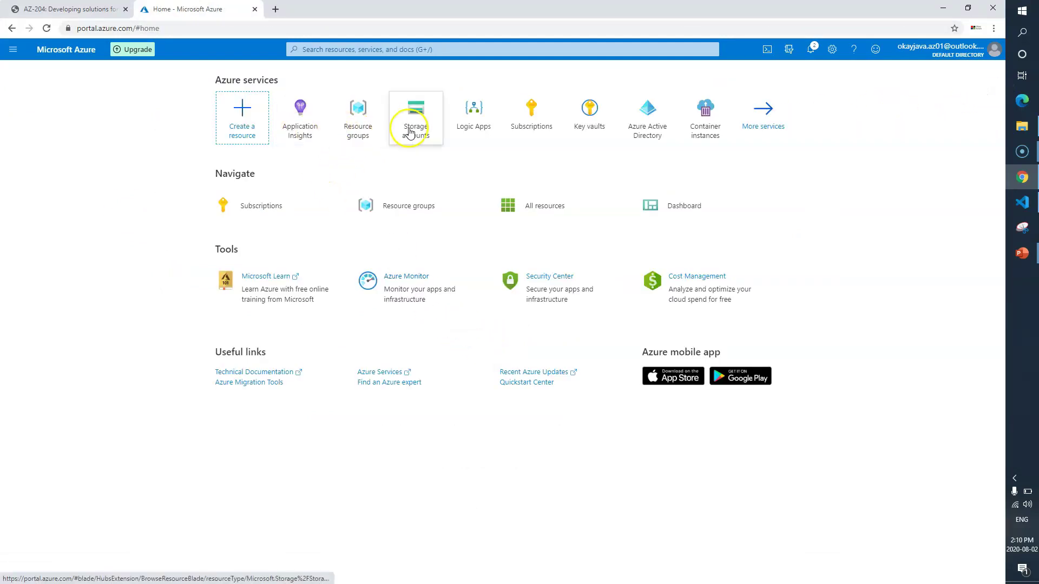
pyautogui.click(358, 111)
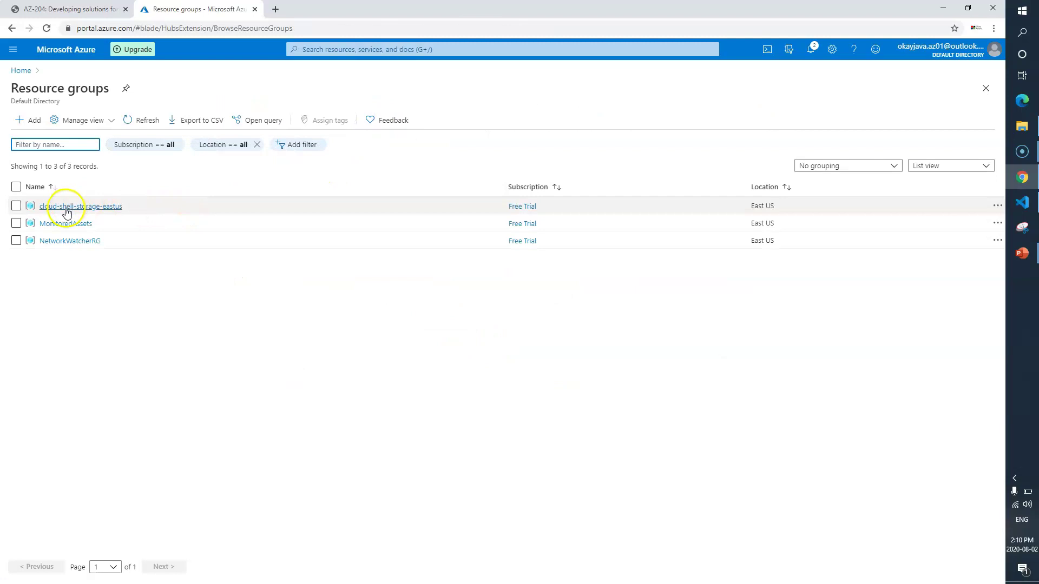
pyautogui.click(64, 224)
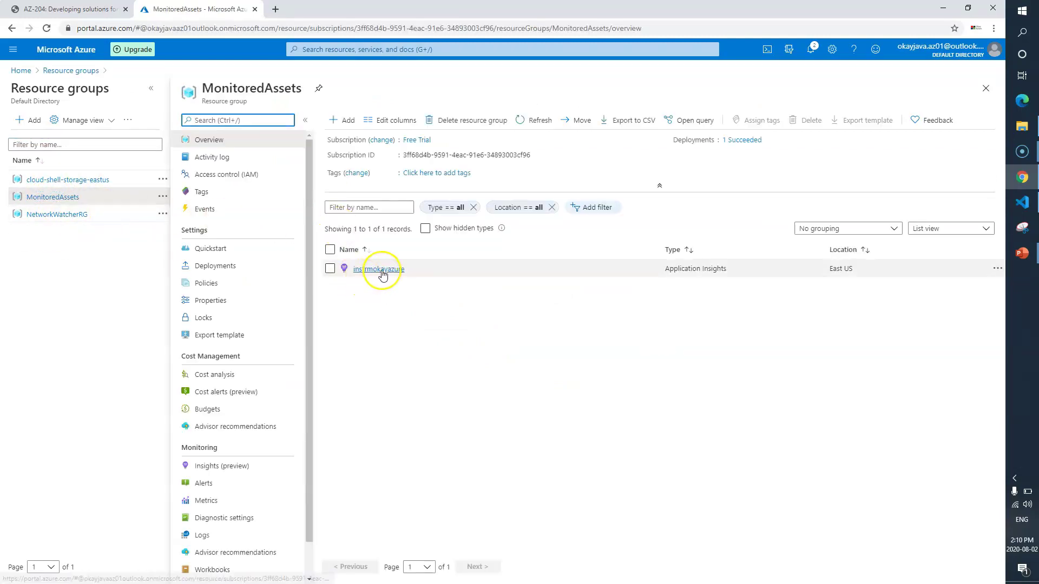
pyautogui.click(381, 272)
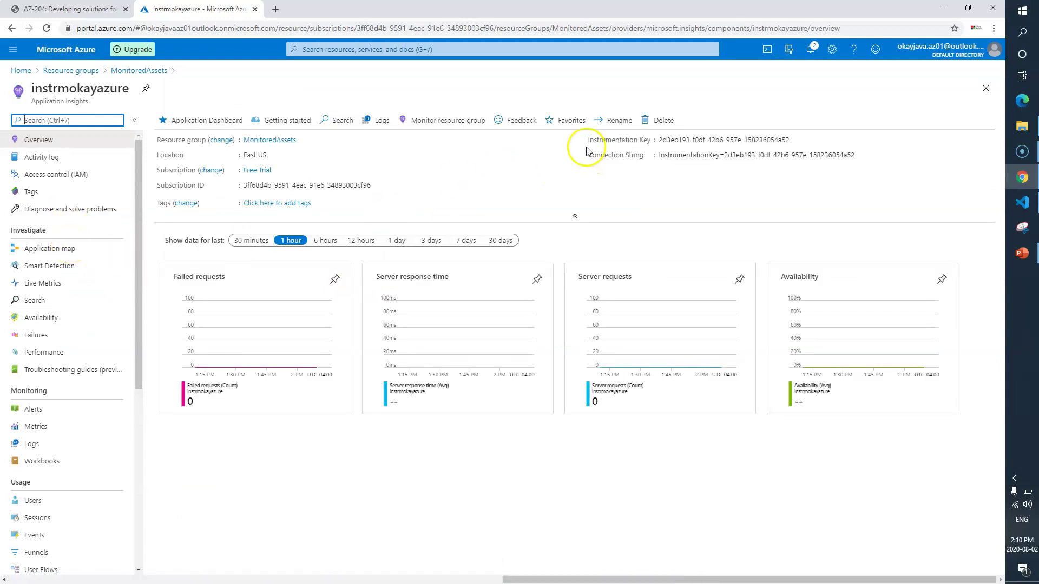
# Step: Copy the resource's instrumentation key and paste it into a new Notepad document beneath the line "Inst key"
pyautogui.click(648, 142)
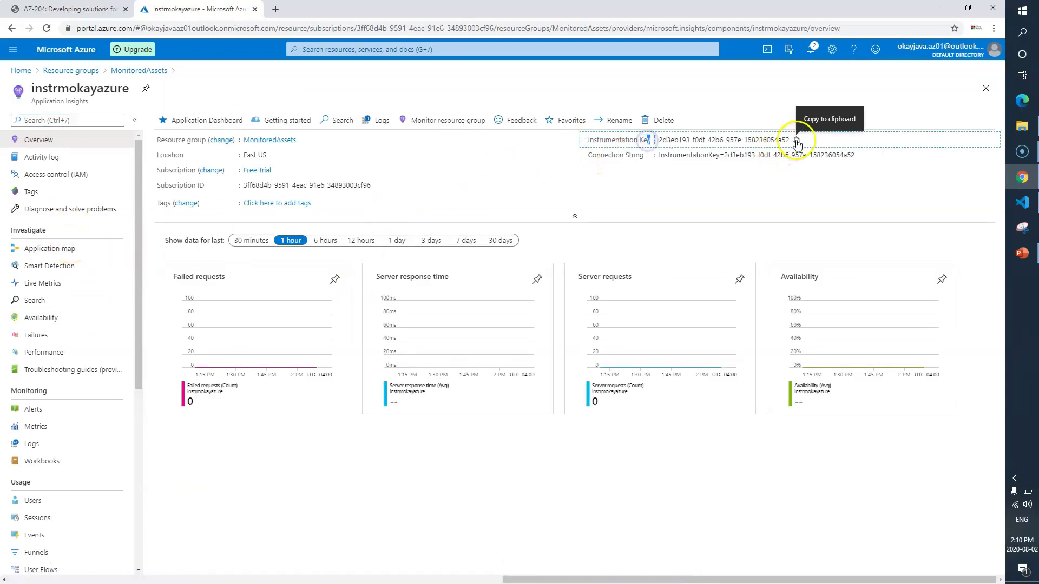
pyautogui.click(795, 140)
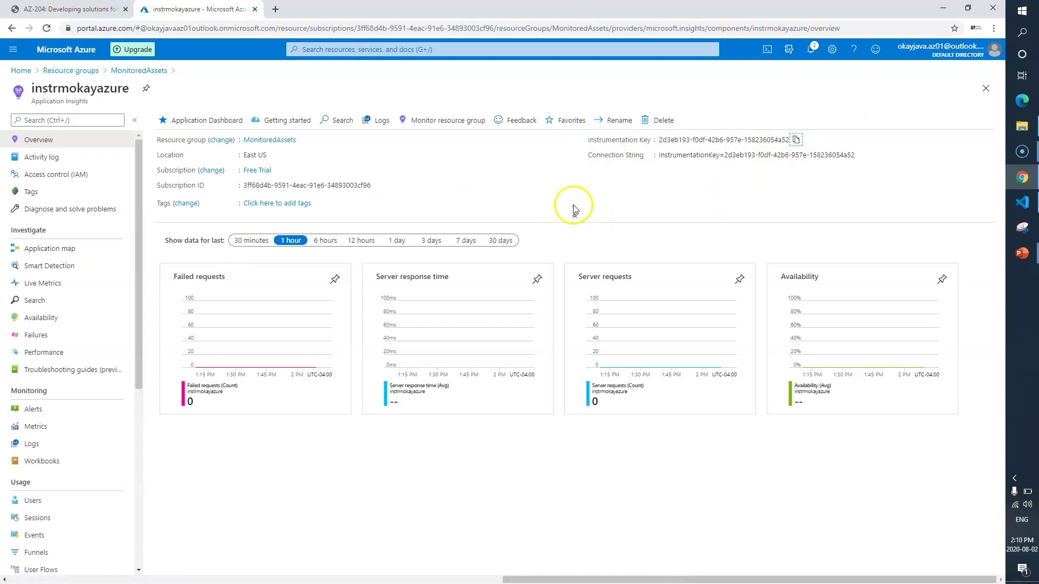
pyautogui.press('super+r')
pyautogui.write('notepad')
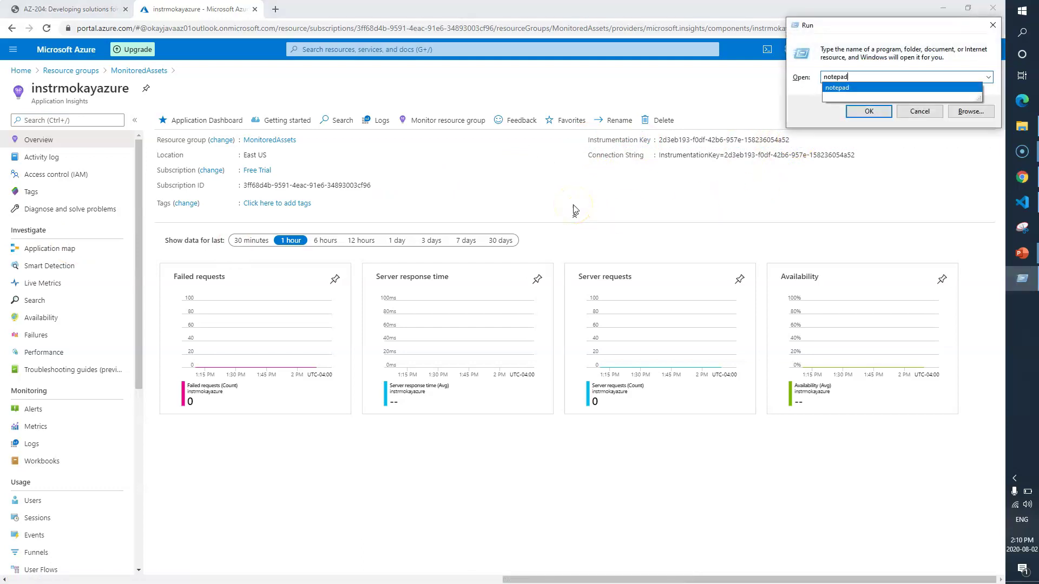
pyautogui.press('Return')
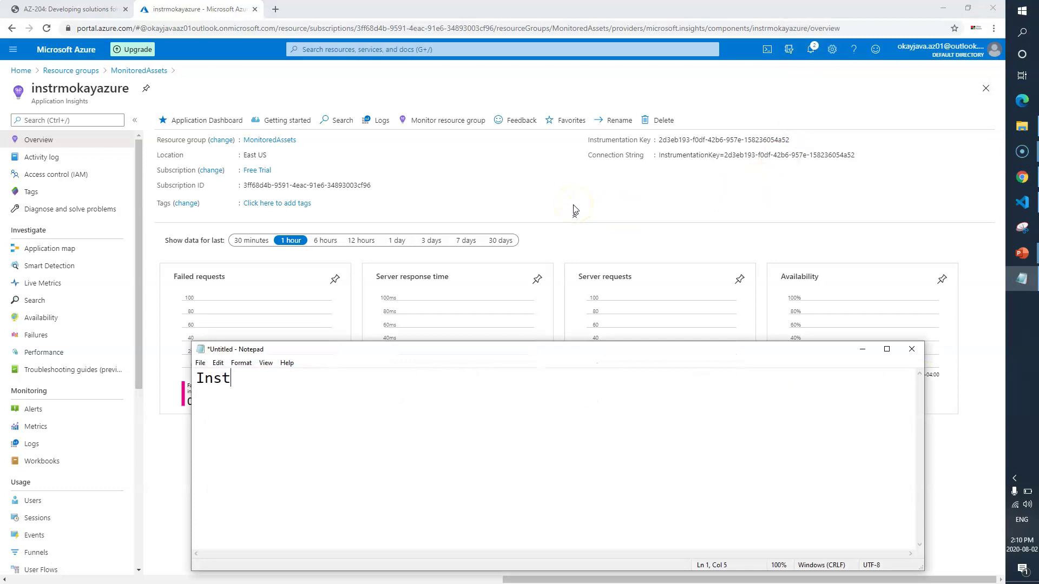
pyautogui.hotkey('ctrl', 'v')
pyautogui.press('Return')
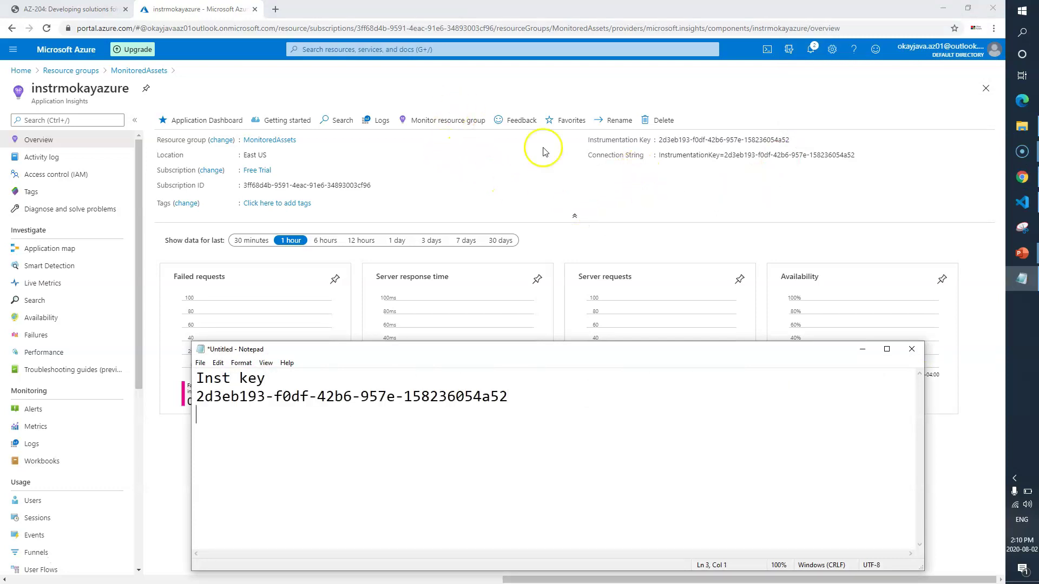
# Step: Return to the lab instructions and examine the Instrumentation Key item and the start of Task 3
pyautogui.click(646, 196)
pyautogui.hotkey('ctrl', 'Tab')
pyautogui.click(628, 352)
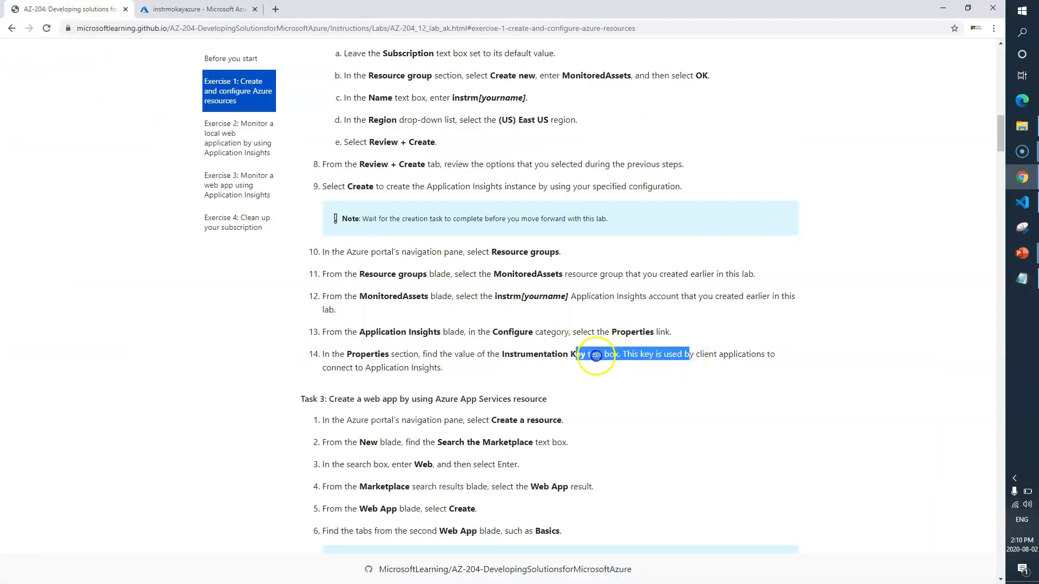
pyautogui.scroll(-2, 541, 303)
pyautogui.moveTo(443, 260); pyautogui.dragTo(353, 244)
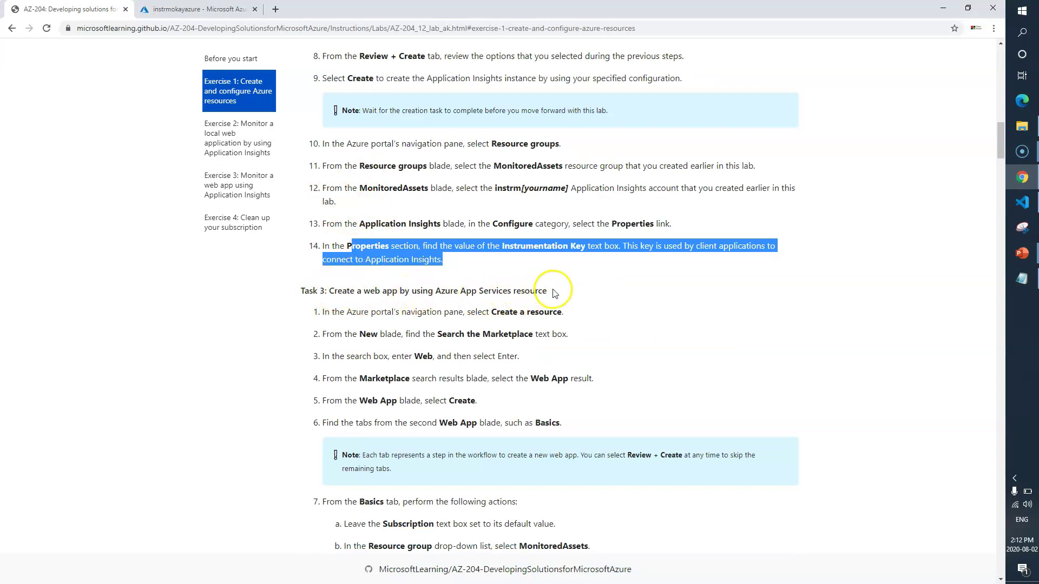
# Step: Return to the Azure portal and leave the instrmokayazure resource and resource group pages for the portal home page
pyautogui.scroll(-2, 555, 292)
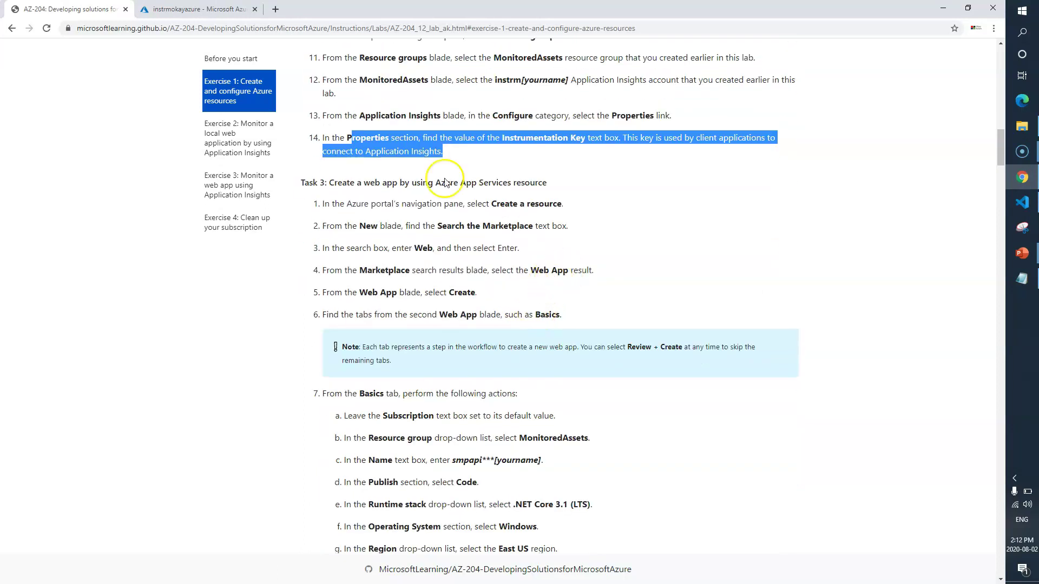
pyautogui.click(198, 9)
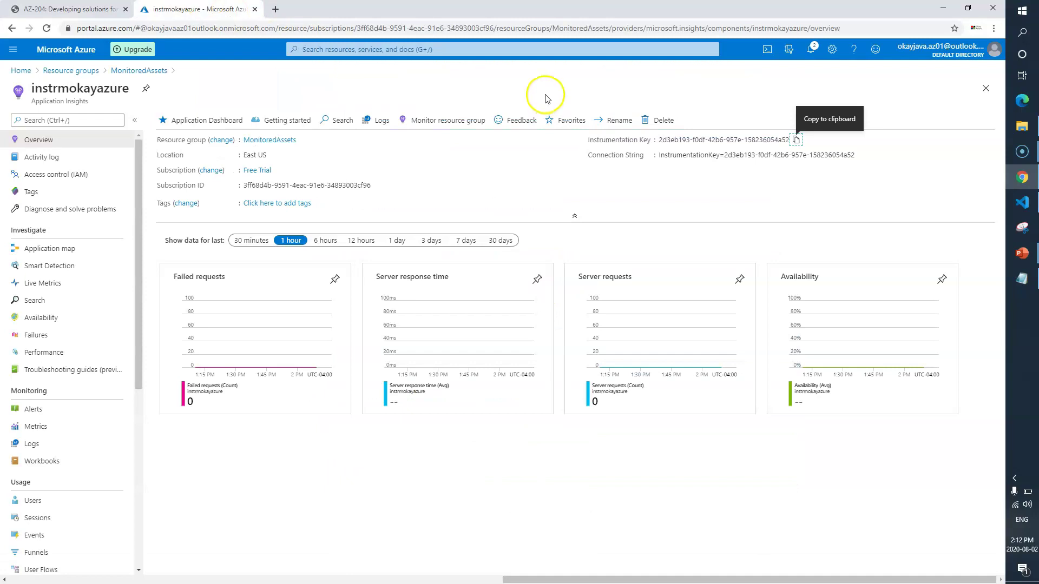
pyautogui.click(983, 89)
pyautogui.click(986, 89)
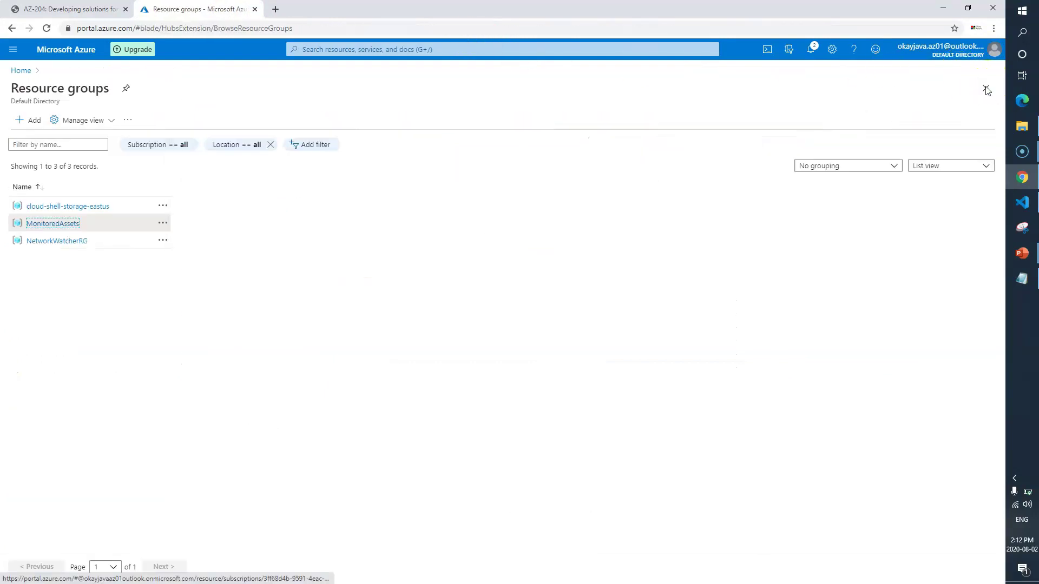
pyautogui.click(986, 89)
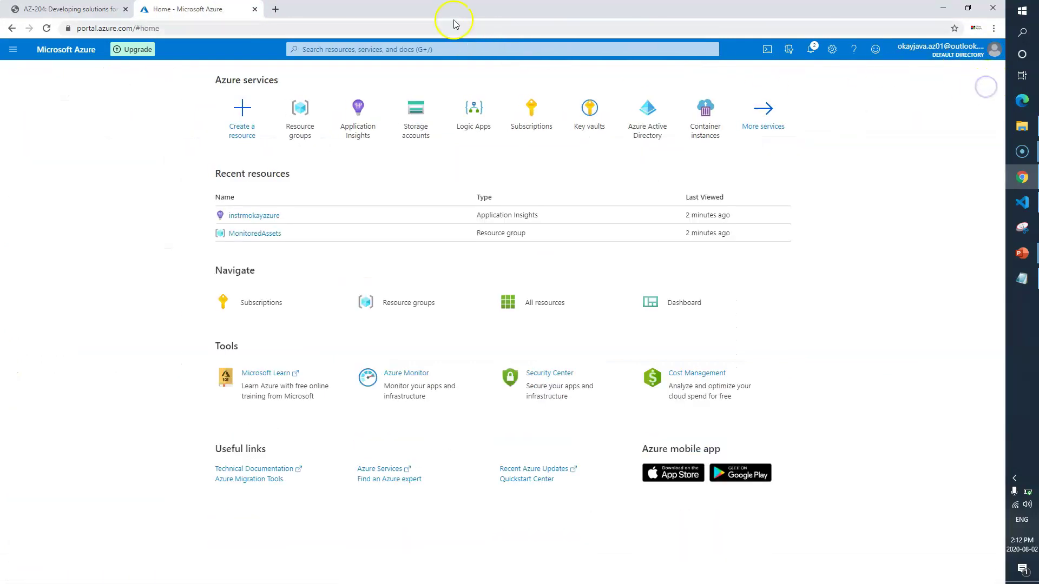
# Step: Search the portal for "web app" and start creating a Web App from the Marketplace result
pyautogui.click(444, 50)
pyautogui.write('web app')
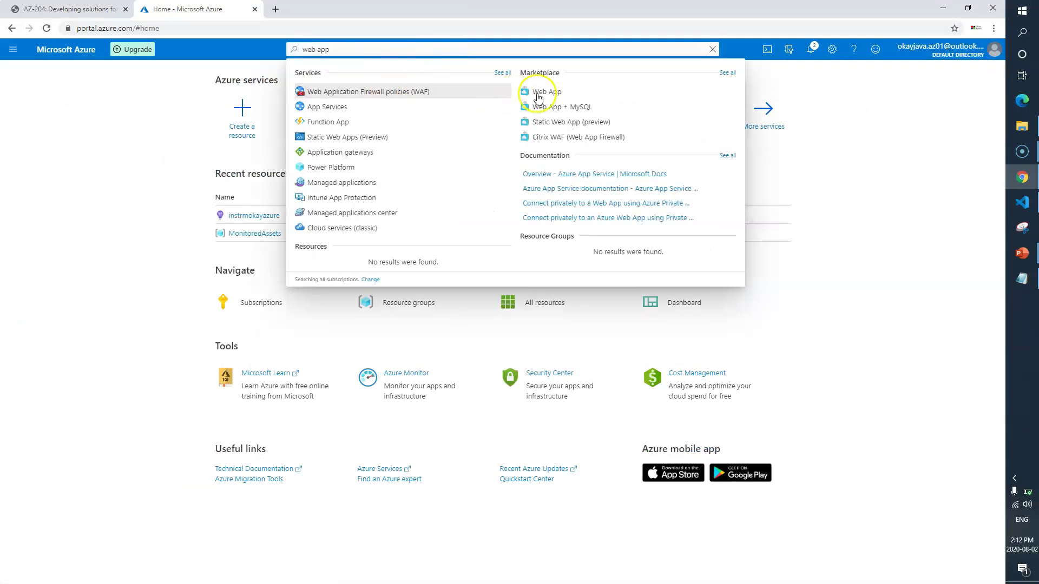
pyautogui.click(563, 96)
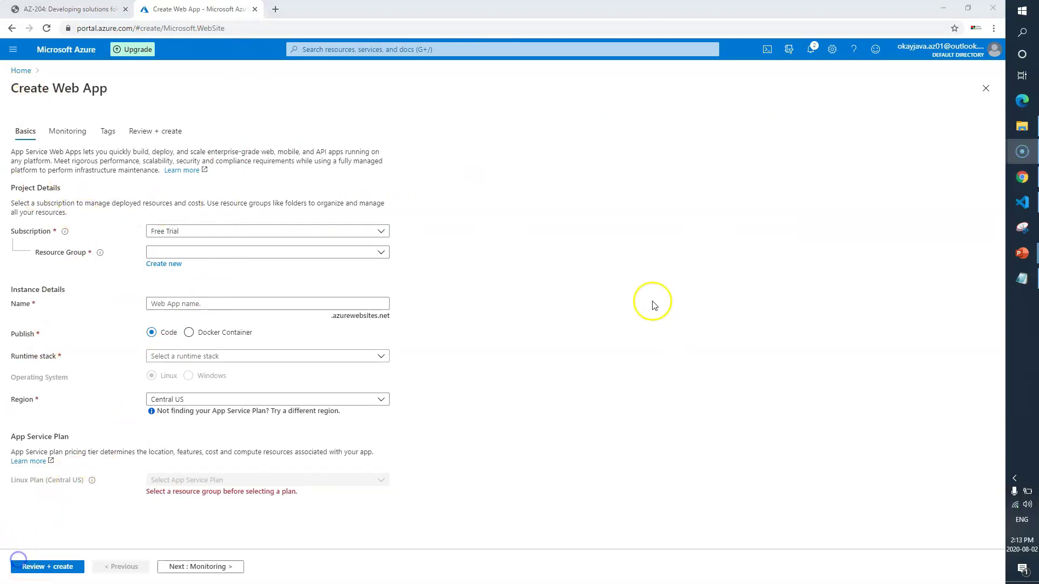
# Step: Read item 7 of Task 3 in the lab instructions on the Basics settings, including the resource group and the web app's name prefix
pyautogui.click(90, 9)
pyautogui.click(668, 412)
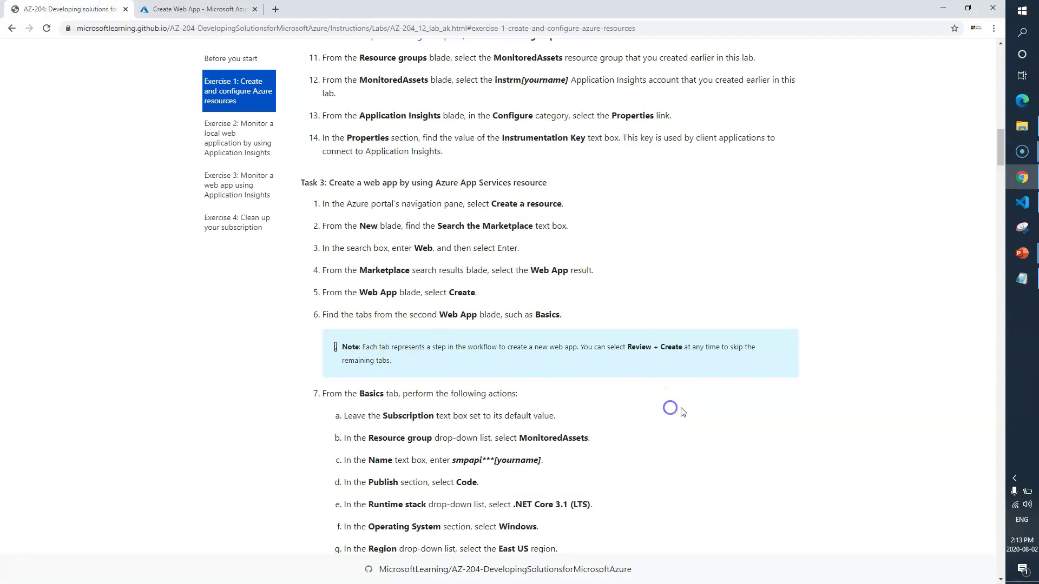
pyautogui.scroll(-2, 671, 410)
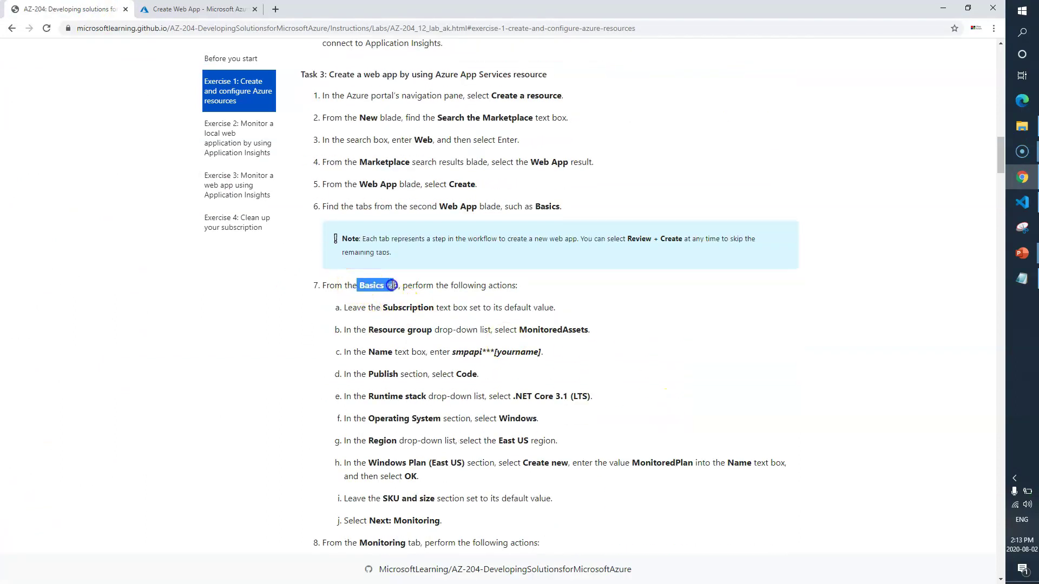
pyautogui.moveTo(383, 308); pyautogui.dragTo(410, 330)
pyautogui.moveTo(519, 330); pyautogui.dragTo(566, 333)
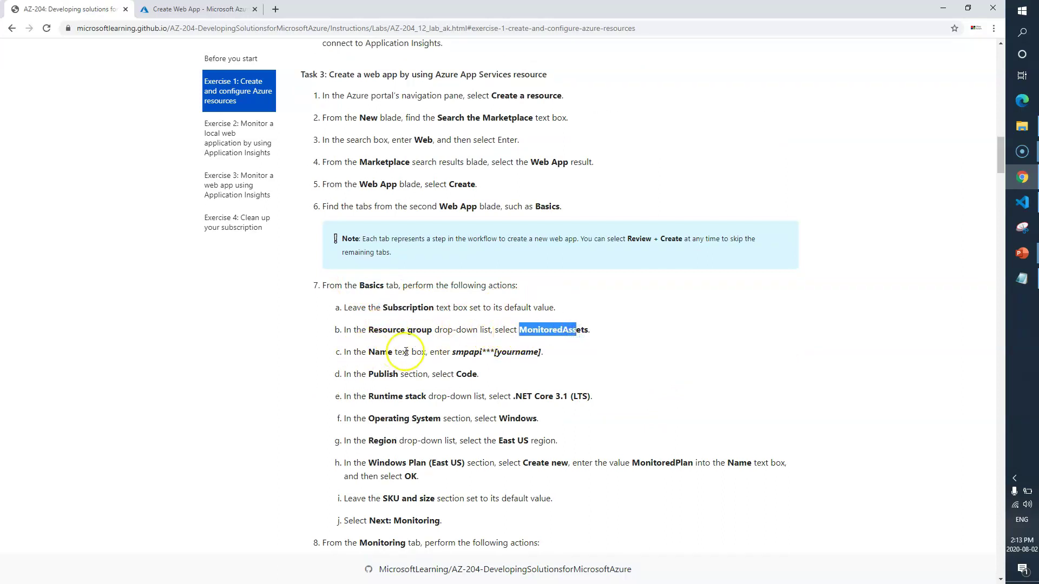
pyautogui.doubleClick(466, 350)
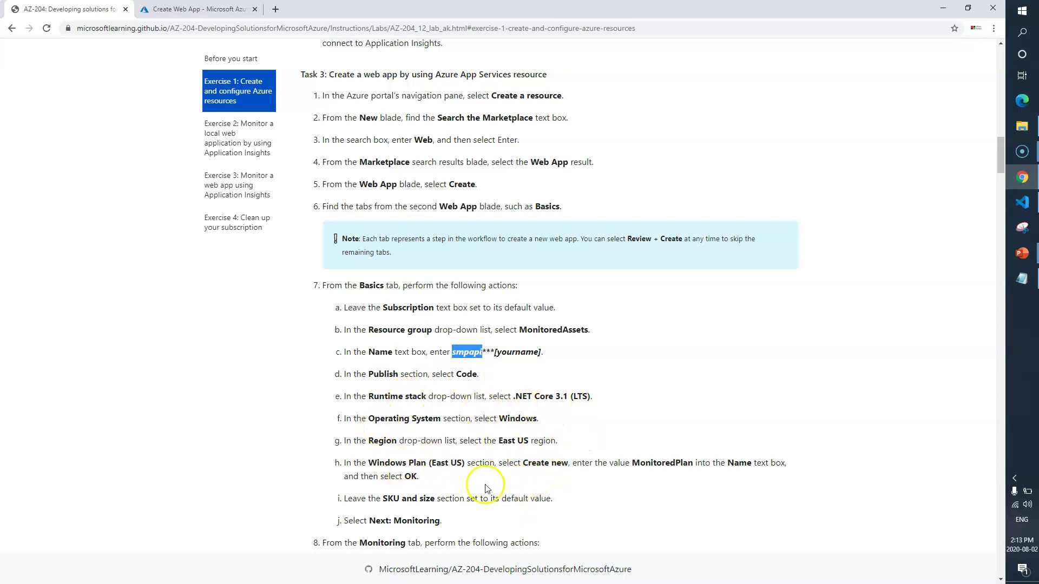
# Step: Set the web app's resource group to MonitoredAssets and its name to smpapiokayazue in the Azure portal
pyautogui.click(210, 9)
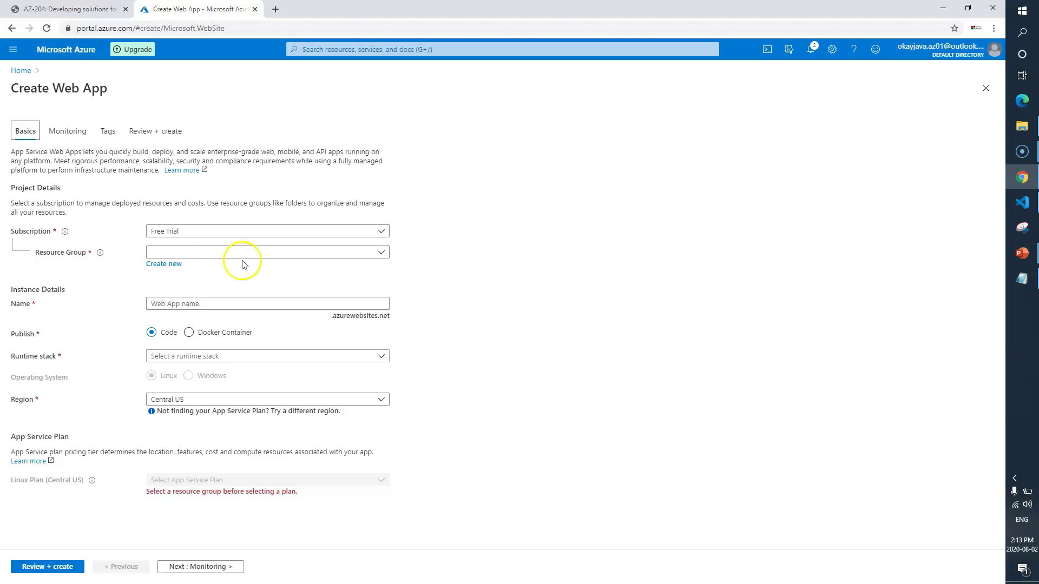
pyautogui.click(387, 253)
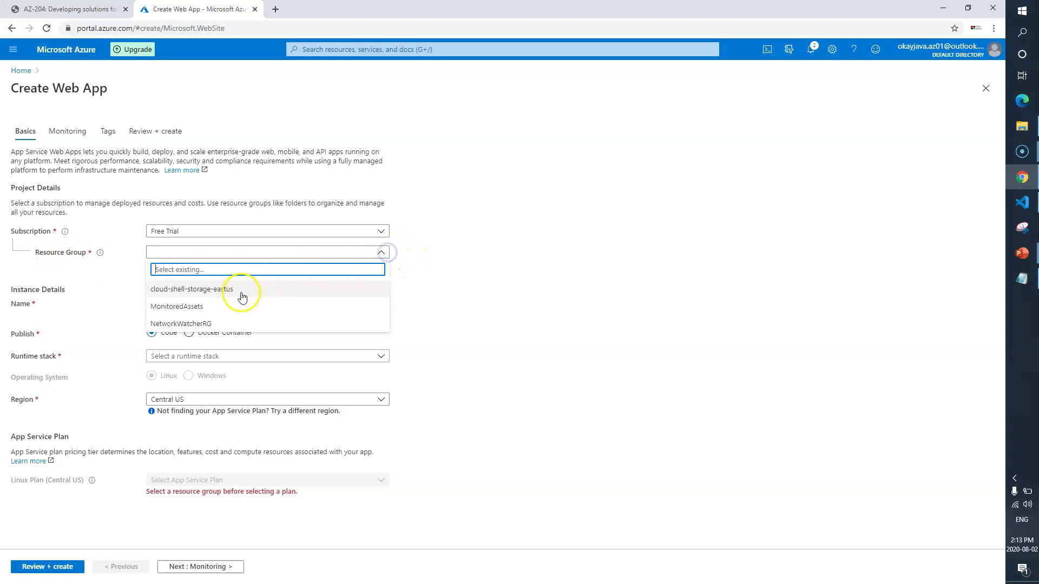
pyautogui.click(232, 305)
pyautogui.click(222, 304)
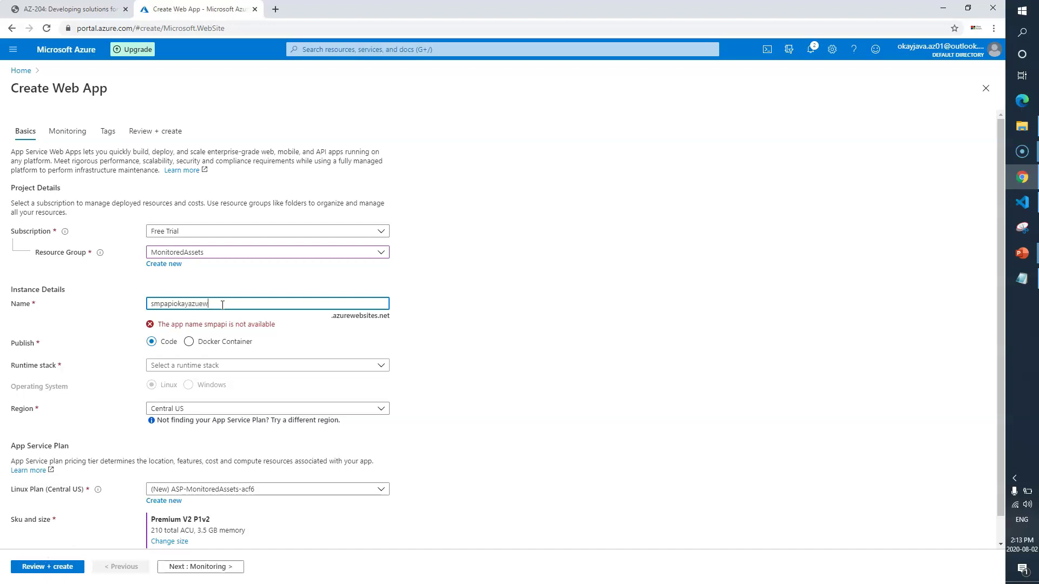
pyautogui.press('BackSpace')
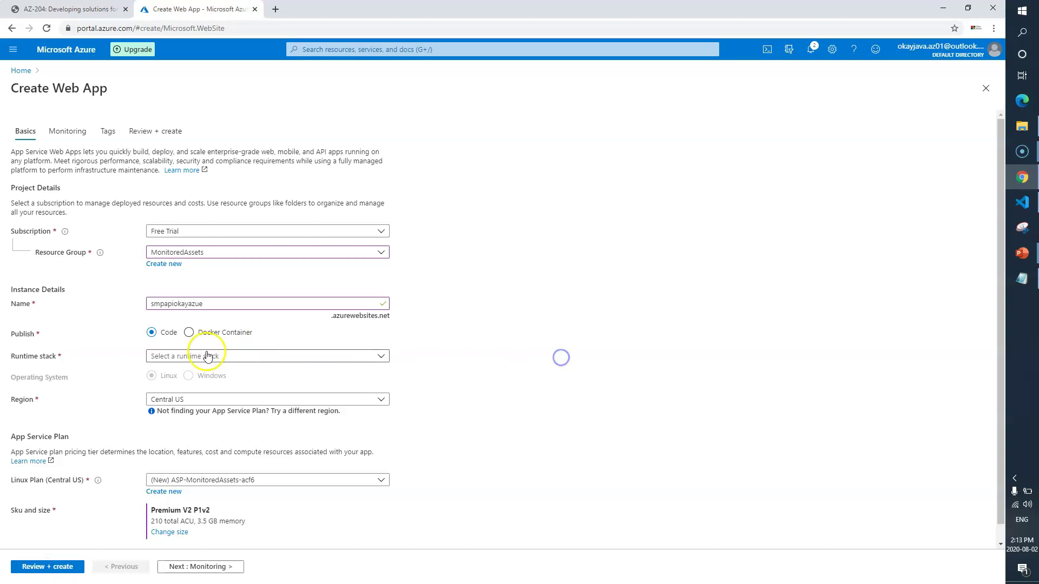
# Step: Set the web app's runtime stack to .NET Core 3.1 (LTS) and its region to East US
pyautogui.click(221, 357)
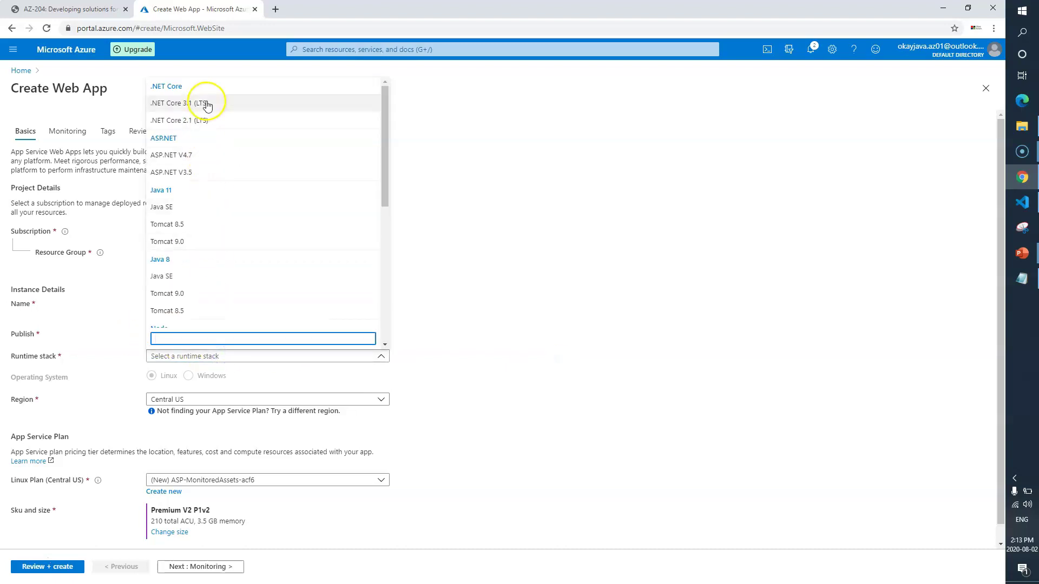
pyautogui.click(208, 103)
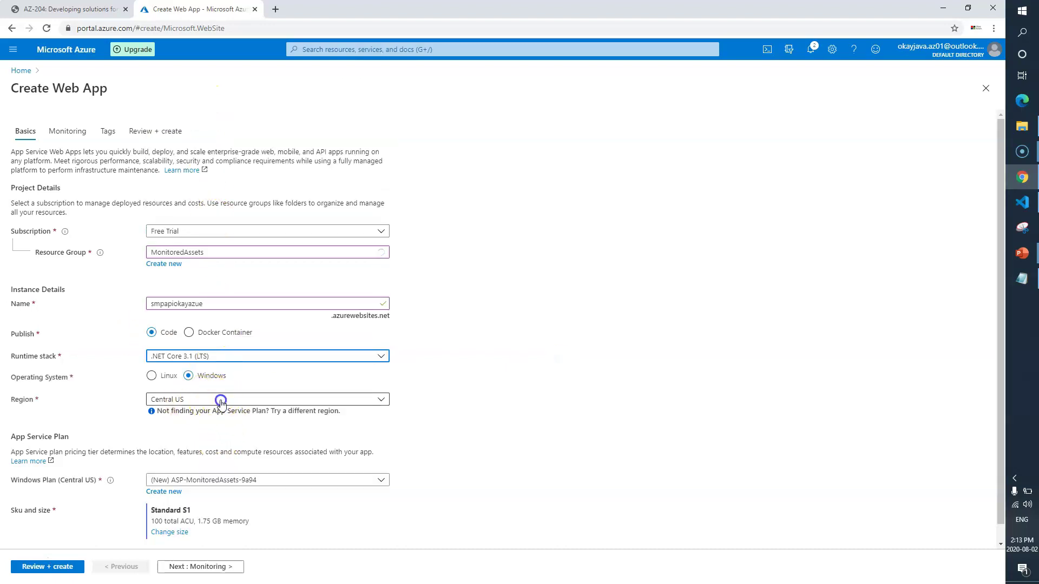
pyautogui.click(217, 400)
pyautogui.click(192, 258)
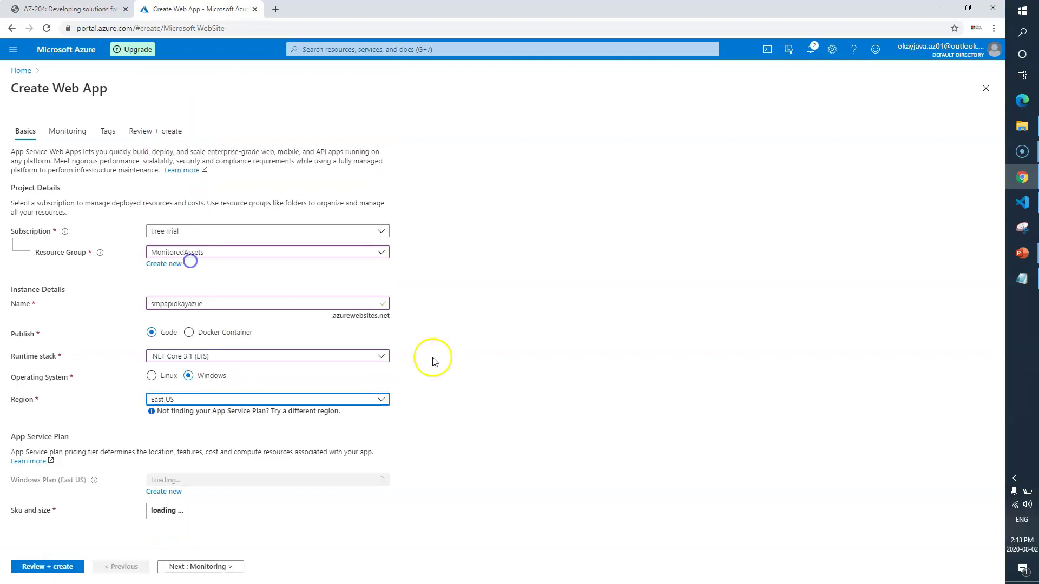
# Step: Create a new Windows App Service plan named MonitoredPlan, copying the name from the lab instructions, and continue to the Monitoring settings
pyautogui.scroll(-1, 544, 398)
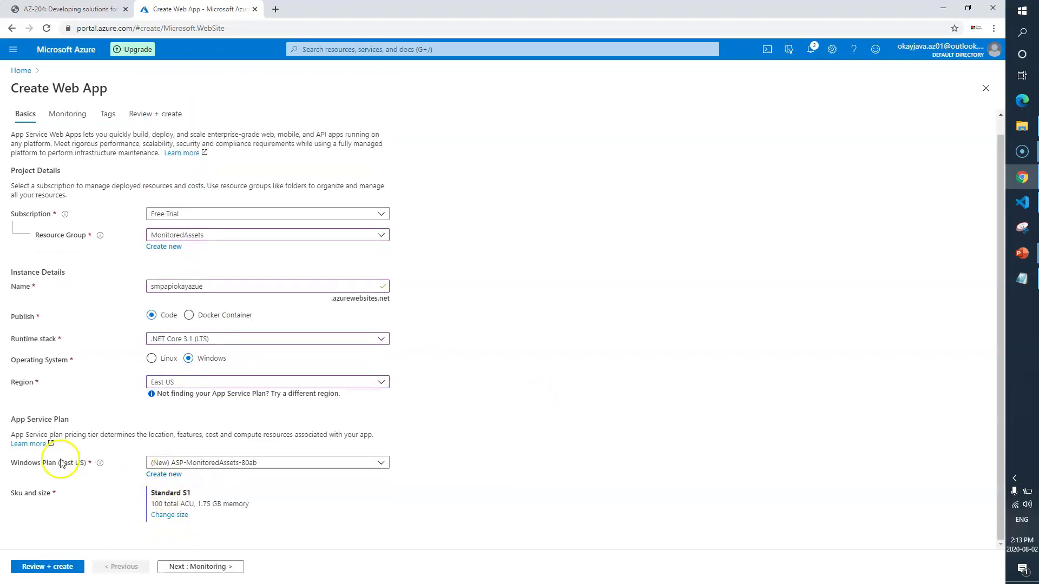
pyautogui.click(70, 9)
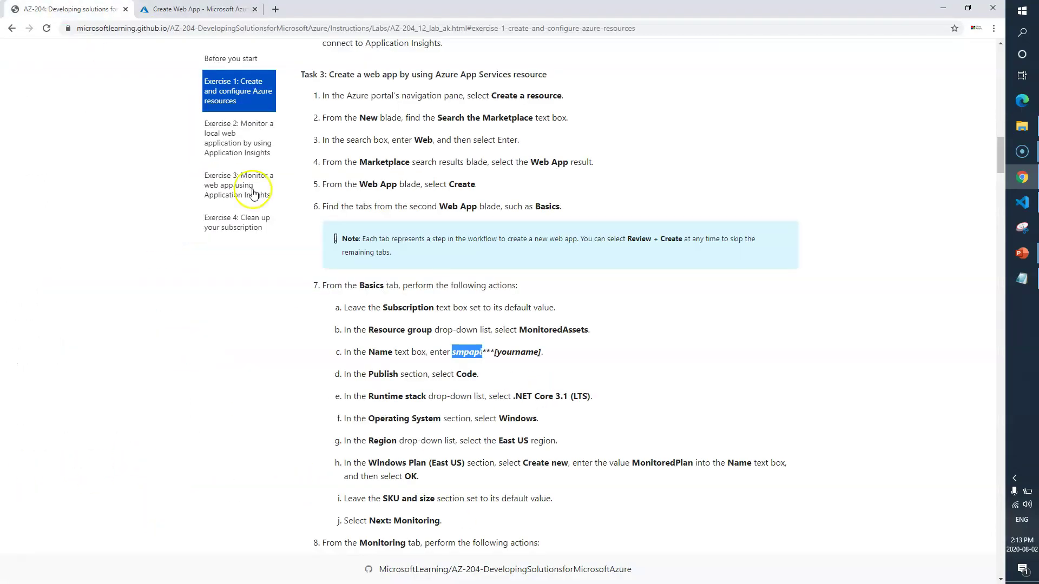
pyautogui.scroll(-1, 557, 427)
pyautogui.doubleClick(664, 409)
pyautogui.hotkey('ctrl', 'c')
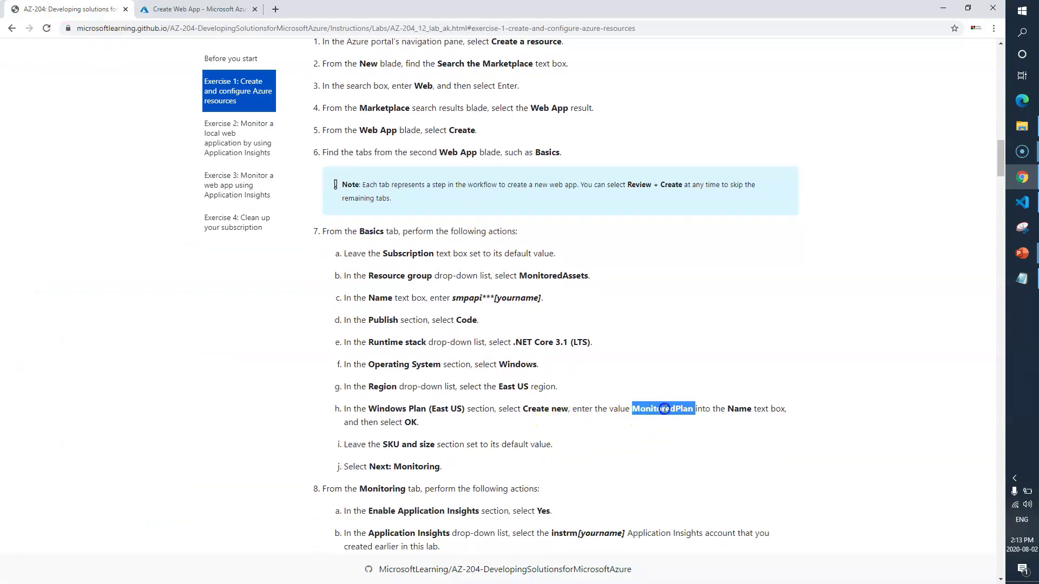
pyautogui.click(227, 8)
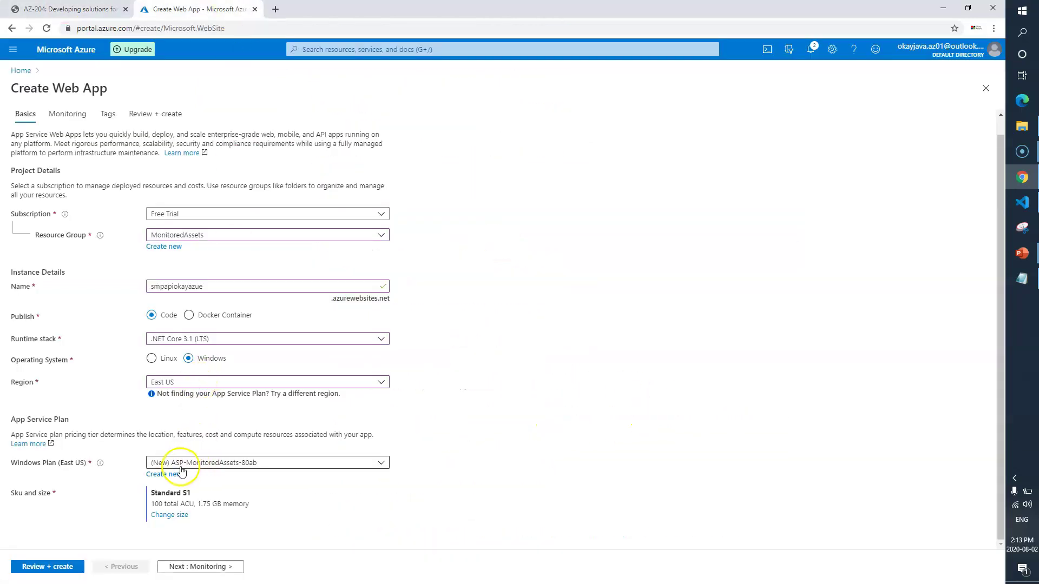
pyautogui.click(170, 473)
pyautogui.hotkey('ctrl', 'v')
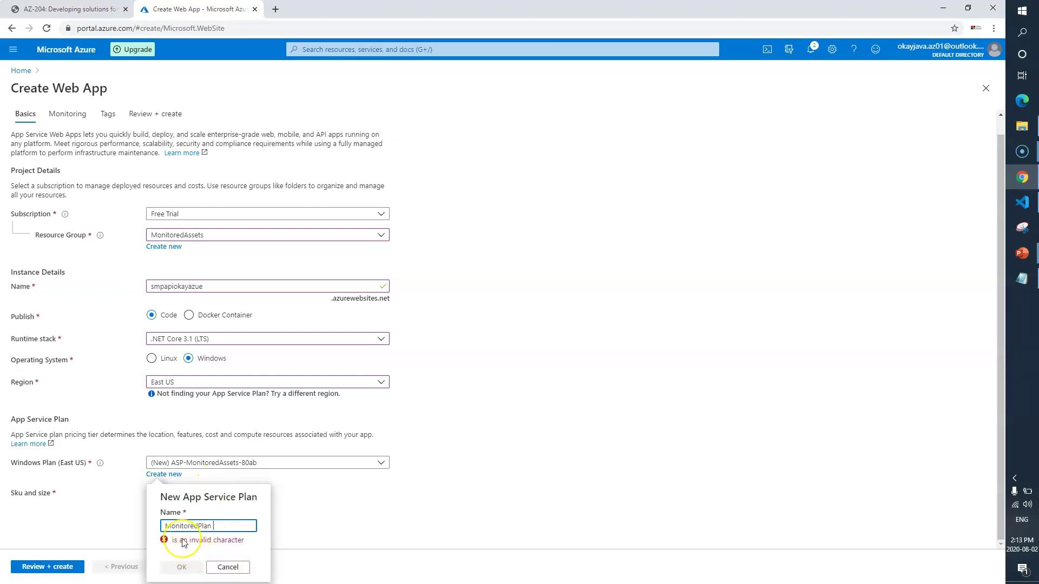
pyautogui.click(182, 553)
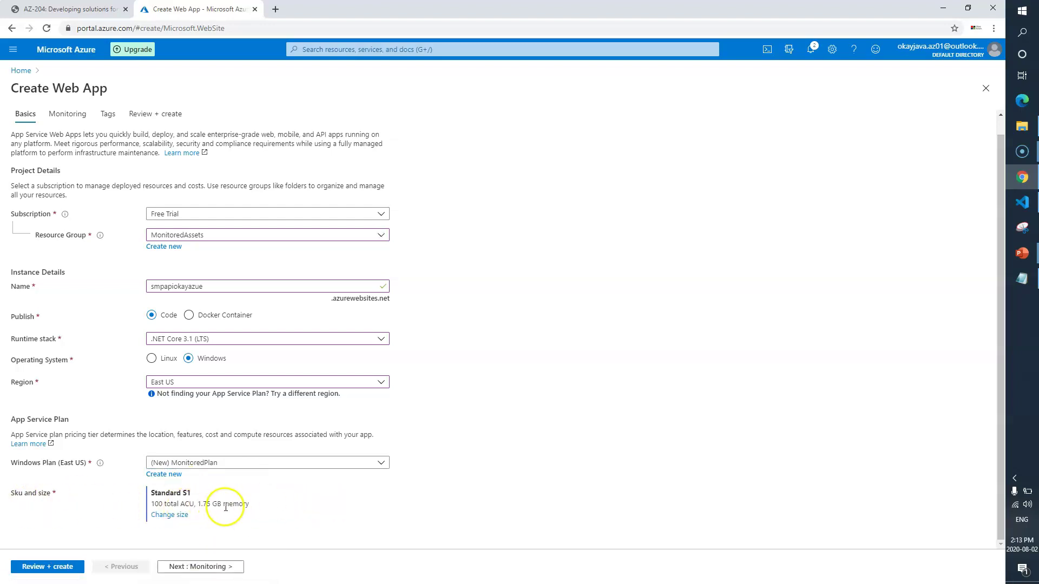
pyautogui.click(217, 566)
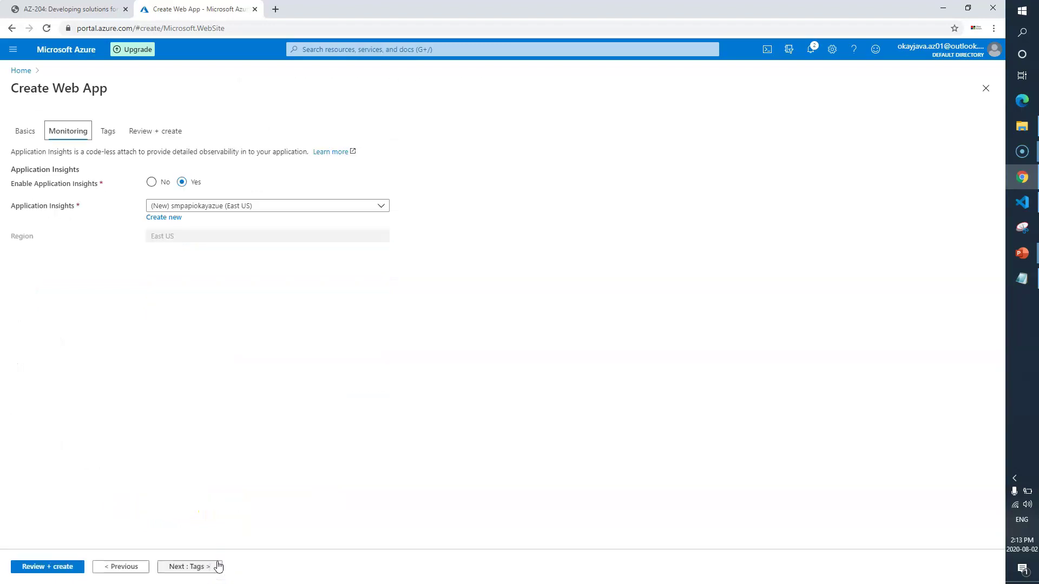
# Step: Read item 8 of Task 3 in the lab instructions on enabling Application Insights and choosing the instrm account
pyautogui.click(65, 9)
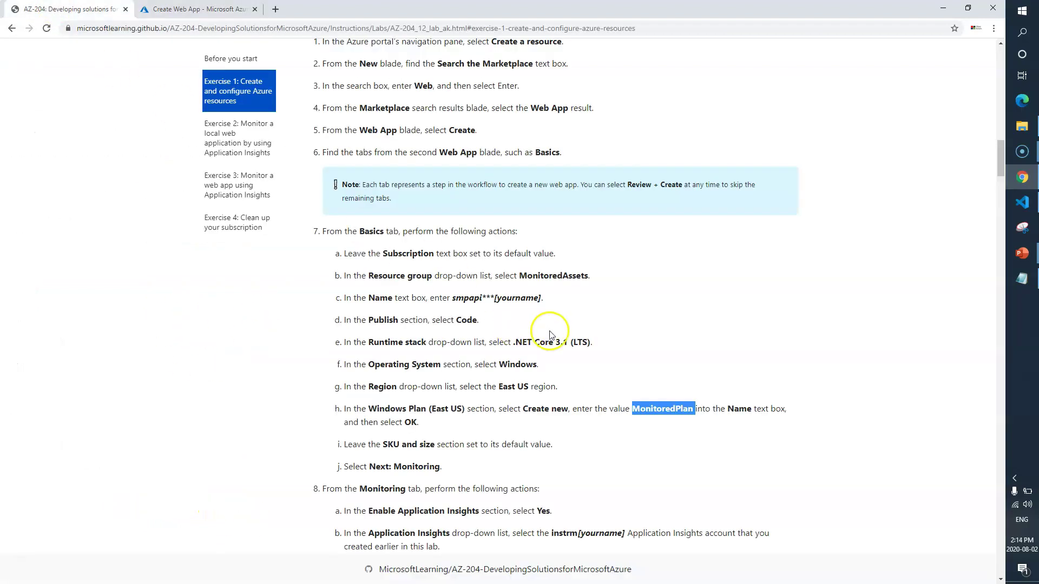
pyautogui.scroll(-2, 550, 335)
pyautogui.scroll(-1, 441, 348)
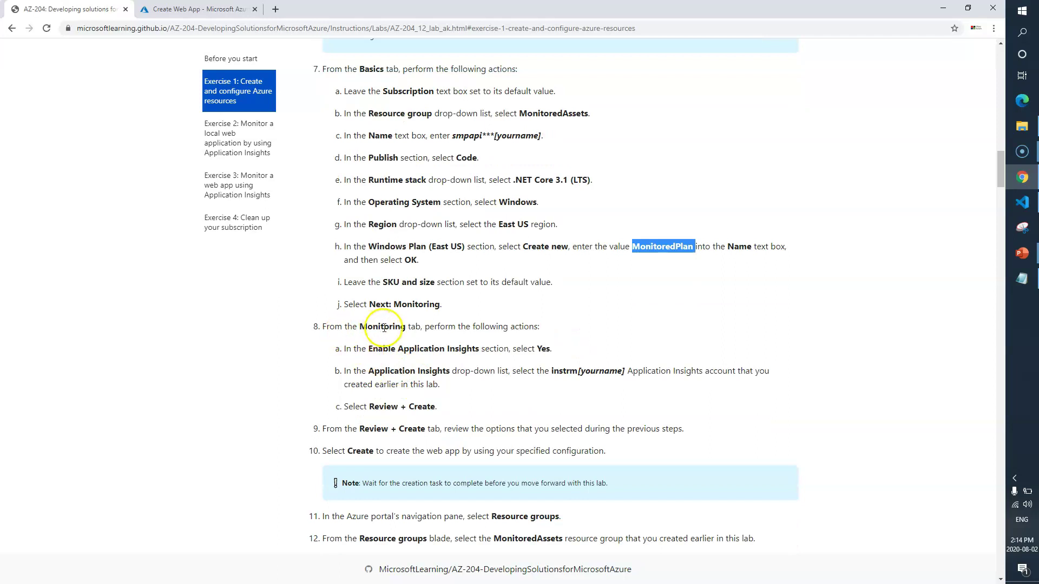
pyautogui.moveTo(372, 349); pyautogui.dragTo(477, 348)
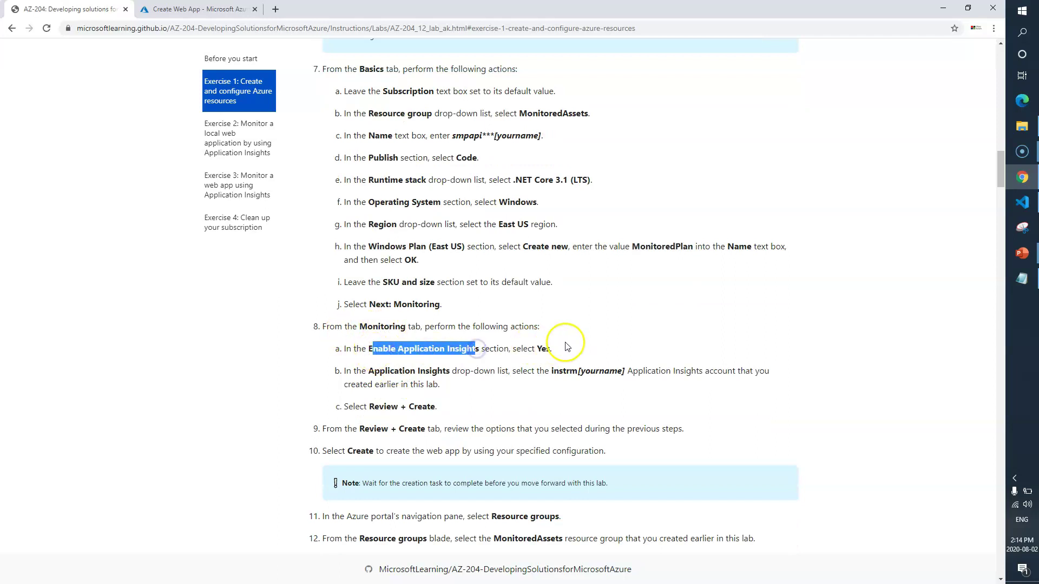
pyautogui.doubleClick(562, 371)
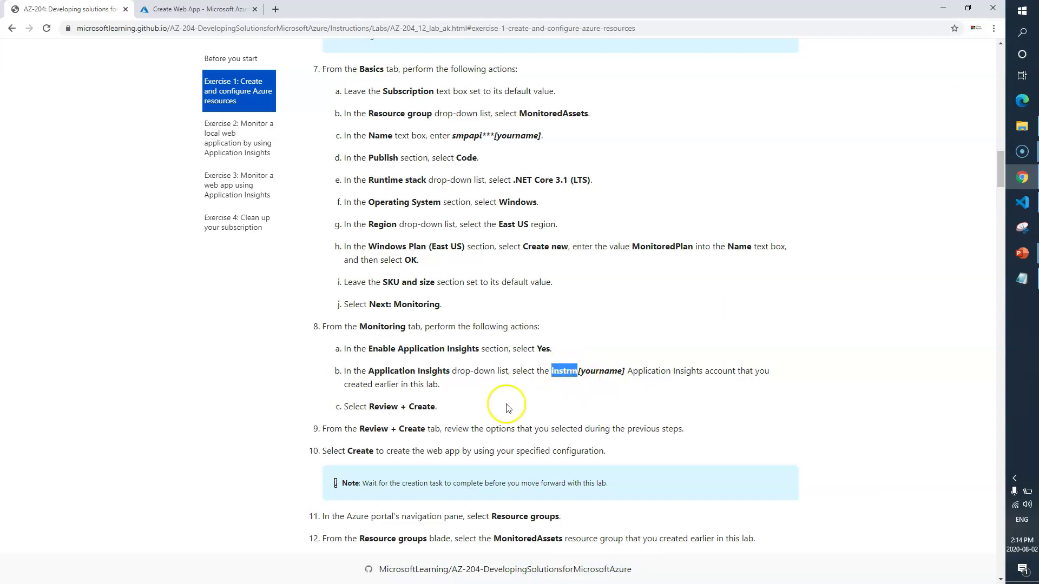
# Step: Assign the existing instrmokayazure (East US) Application Insights resource to the new web app in the Azure portal
pyautogui.click(197, 9)
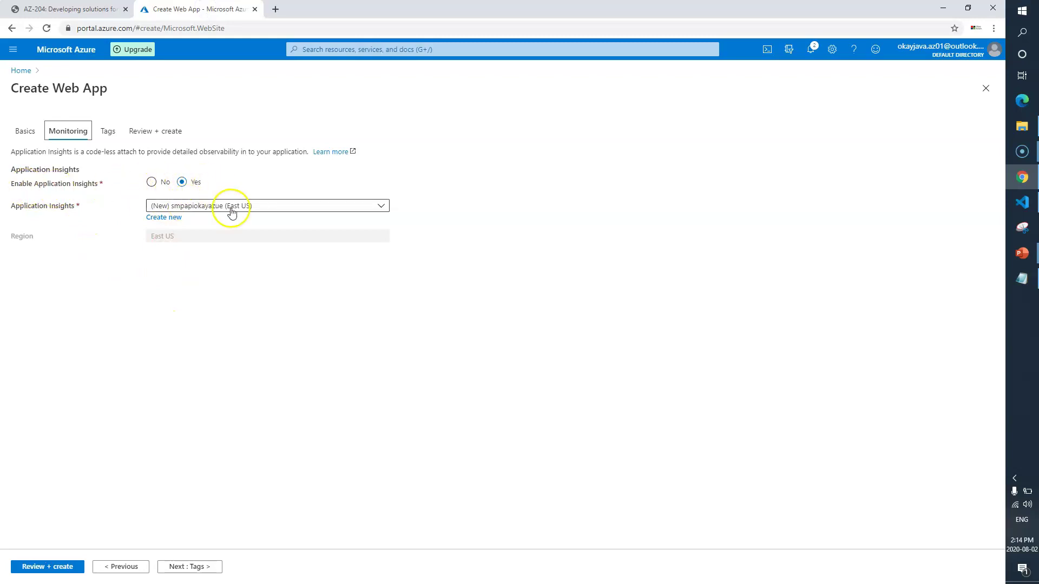
pyautogui.click(381, 206)
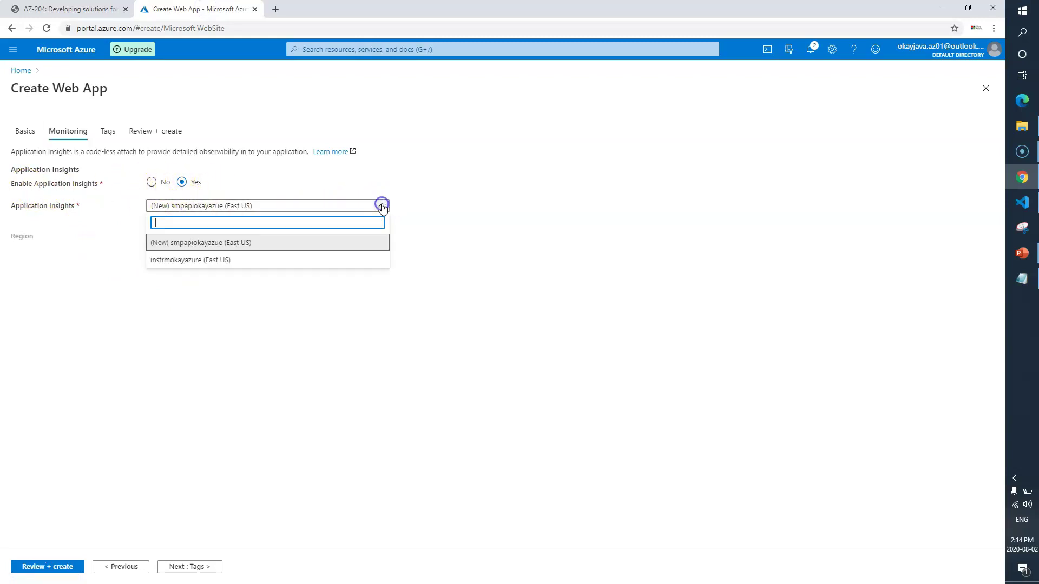
pyautogui.click(190, 260)
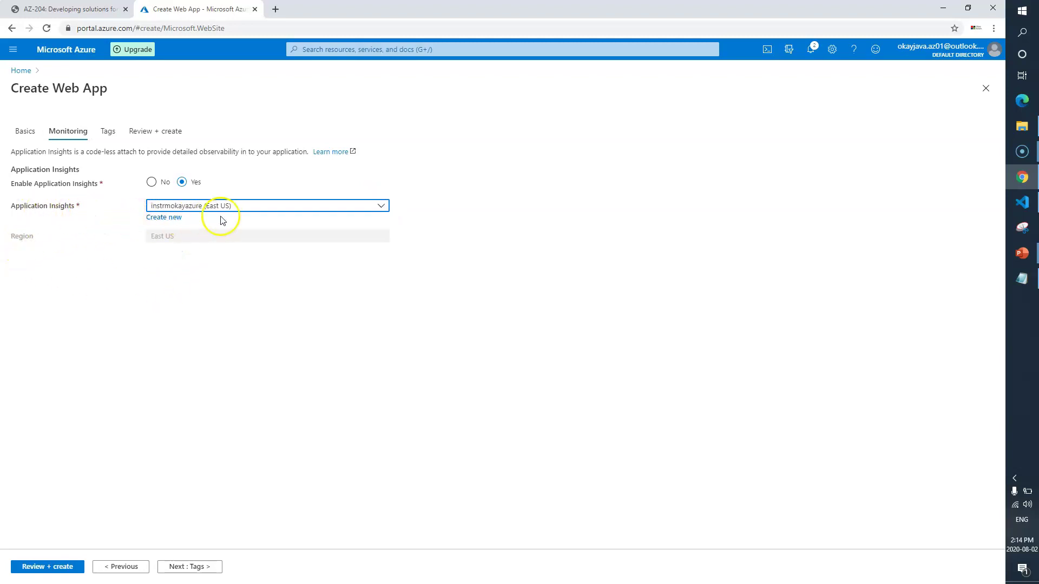
# Step: Continue past the tags without adding any, review the web app's configuration summary and create the web app
pyautogui.click(189, 568)
pyautogui.click(198, 568)
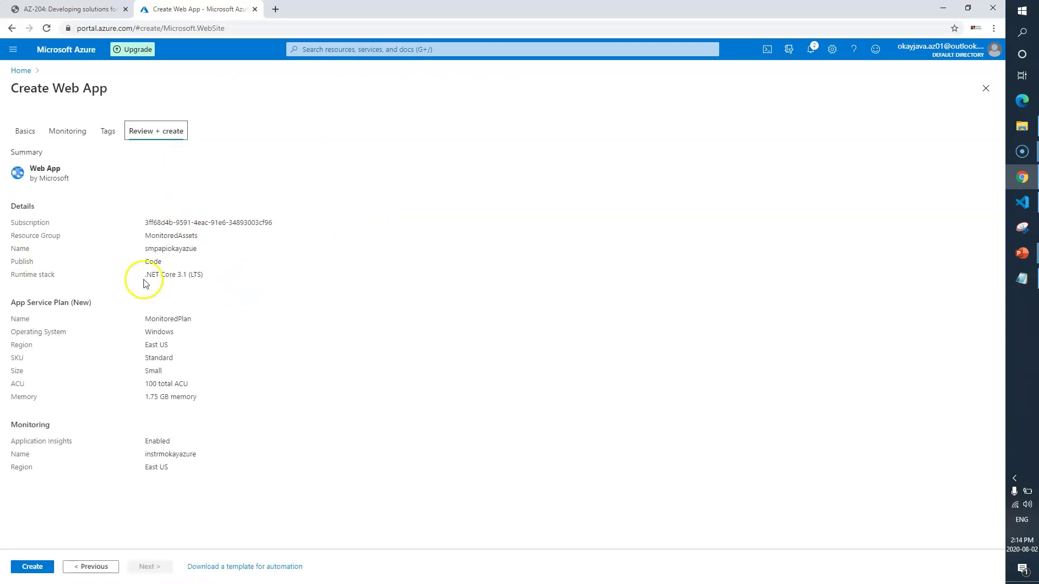
pyautogui.click(33, 568)
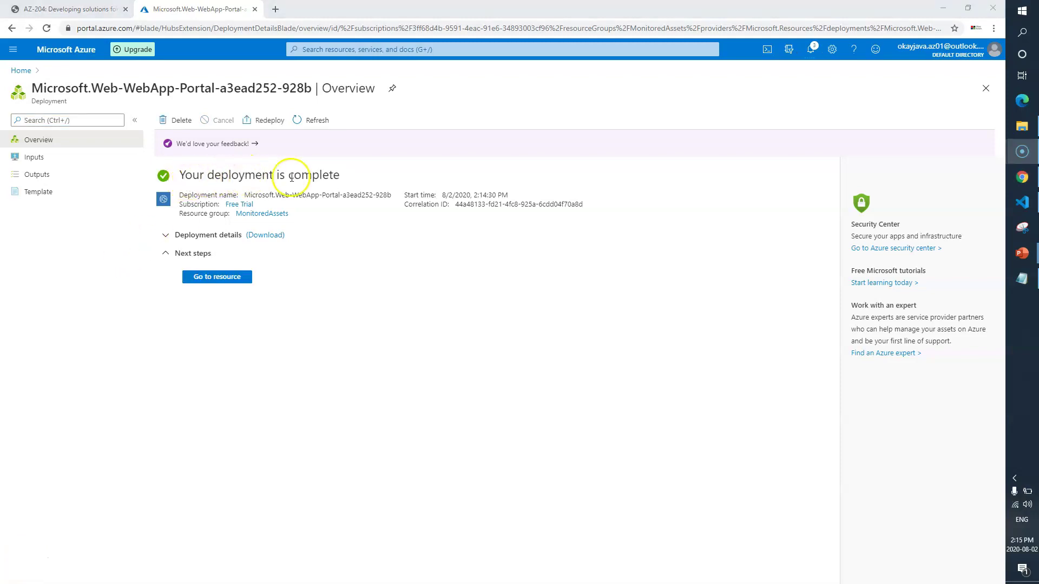
# Step: Close the deployment overview and return to the lab instructions to examine the Task 3 items following the web app's creation
pyautogui.click(985, 88)
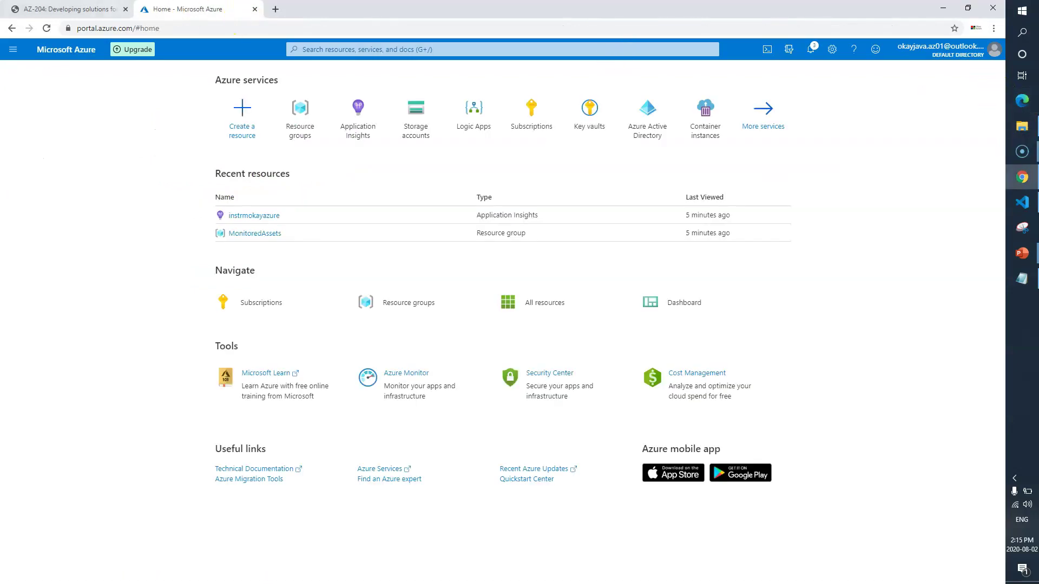
pyautogui.click(70, 9)
pyautogui.click(286, 431)
pyautogui.scroll(-1, 286, 431)
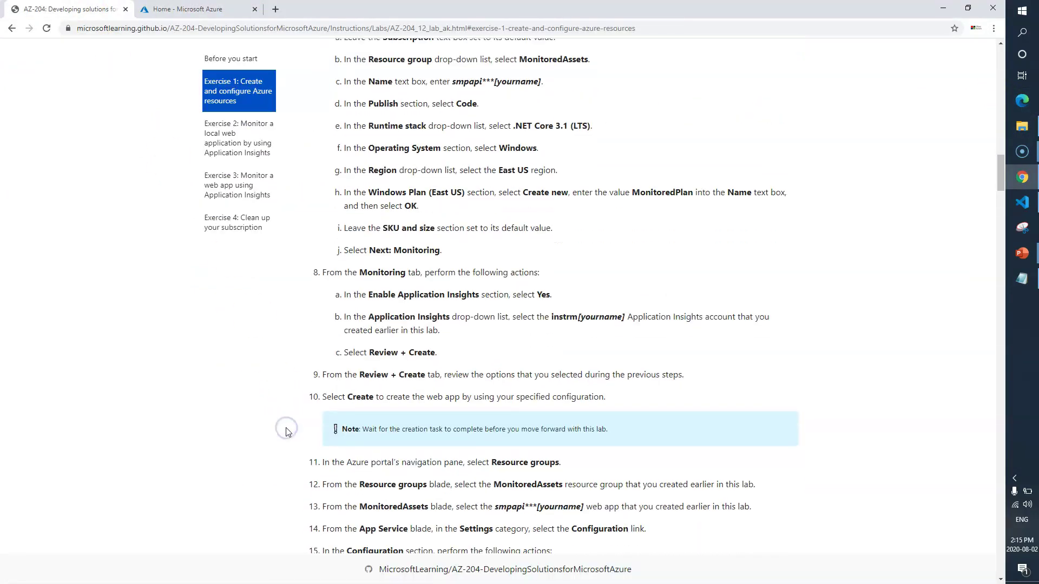
# Step: Read items 10 to 14 of Task 3 in the lab instructions on reaching the web app's Configuration from its resource group
pyautogui.scroll(-1, 286, 431)
pyautogui.click(463, 340)
pyautogui.moveTo(576, 342); pyautogui.dragTo(386, 342)
pyautogui.click(222, 424)
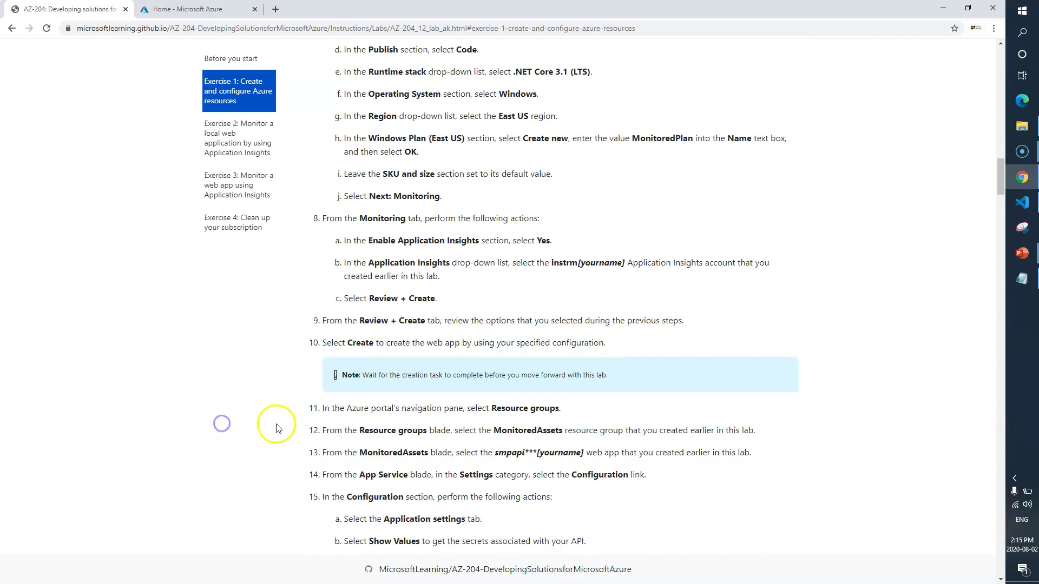
pyautogui.scroll(-2, 278, 429)
pyautogui.moveTo(491, 300); pyautogui.dragTo(551, 301)
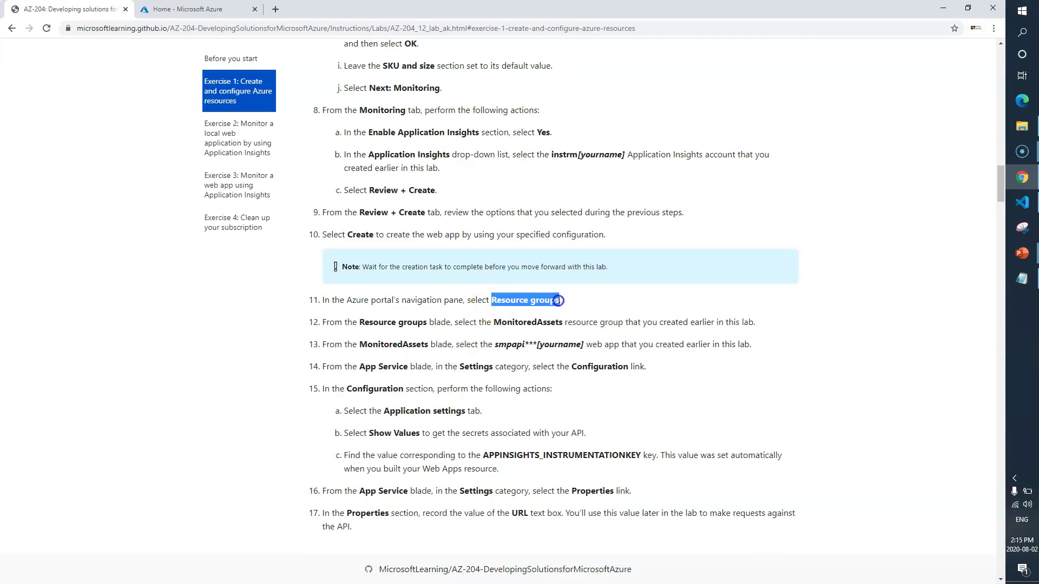
pyautogui.moveTo(501, 322); pyautogui.dragTo(515, 344)
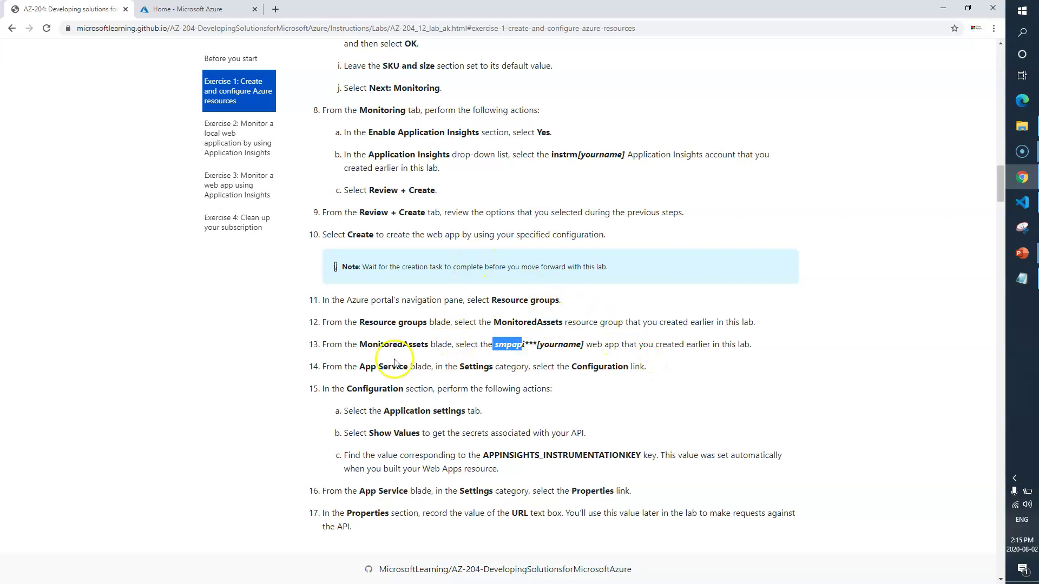
pyautogui.moveTo(583, 367); pyautogui.dragTo(599, 366)
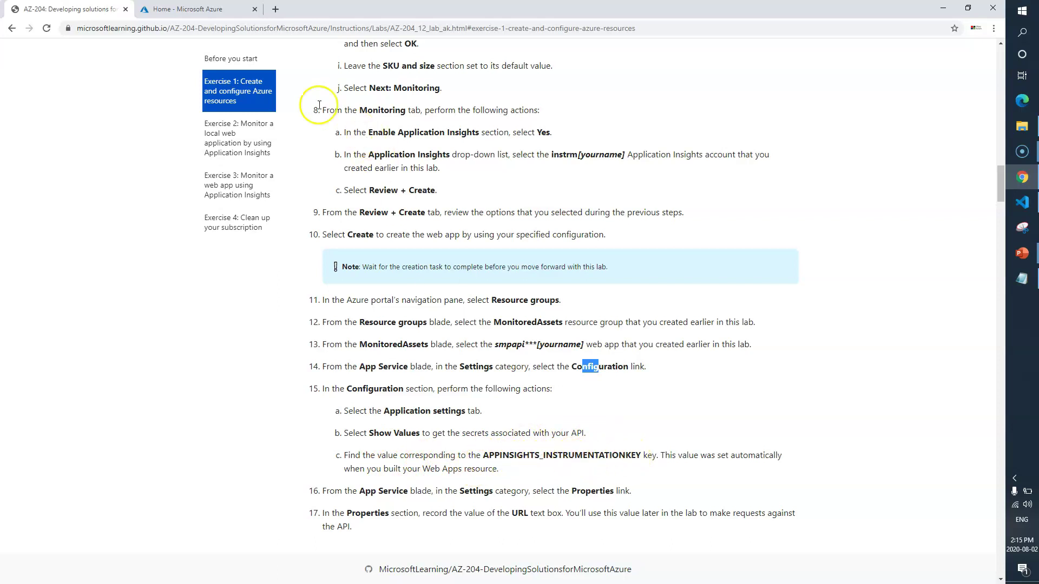
# Step: Switch to the Azure portal and open the Configuration settings of the smpapiokayazue web app in the MonitoredAssets resource group
pyautogui.hotkey('ctrl', 'Tab')
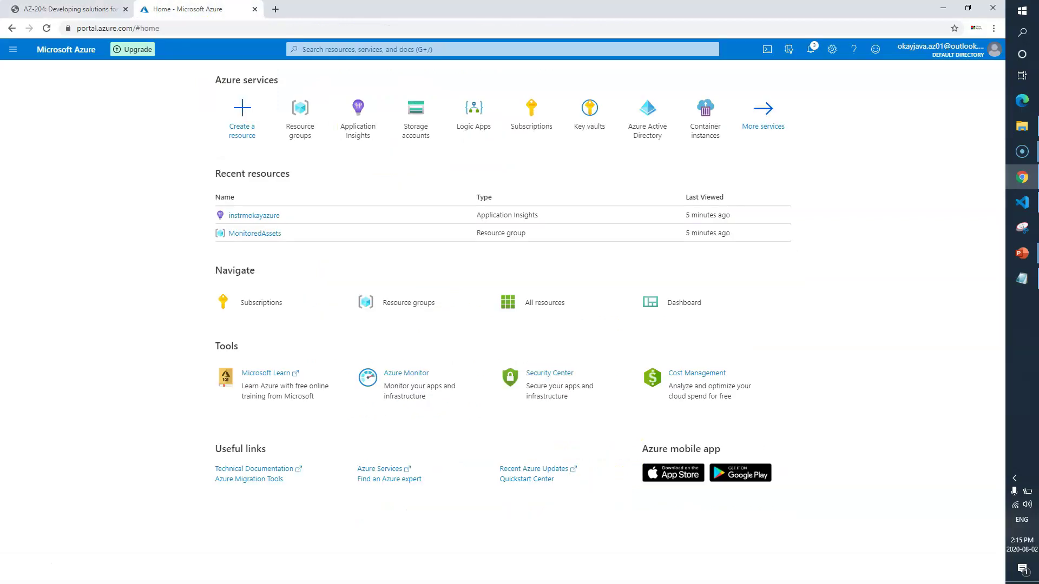
pyautogui.click(310, 112)
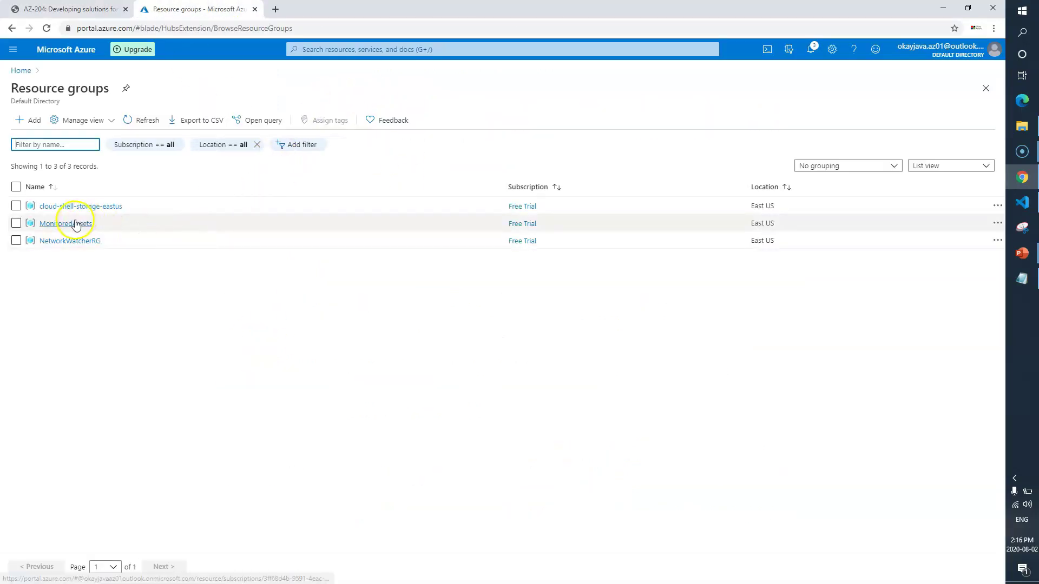
pyautogui.click(75, 222)
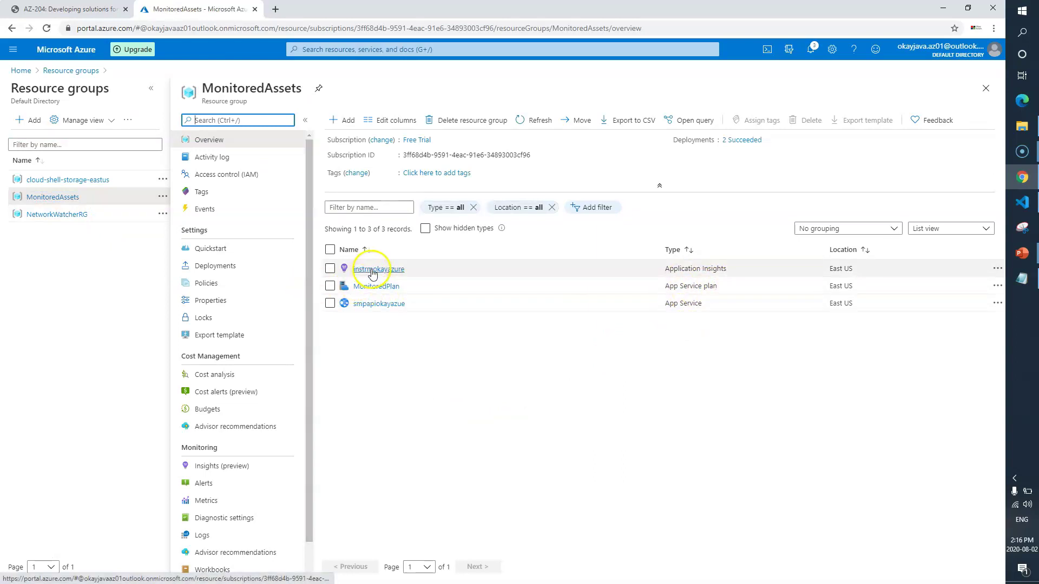
pyautogui.click(375, 304)
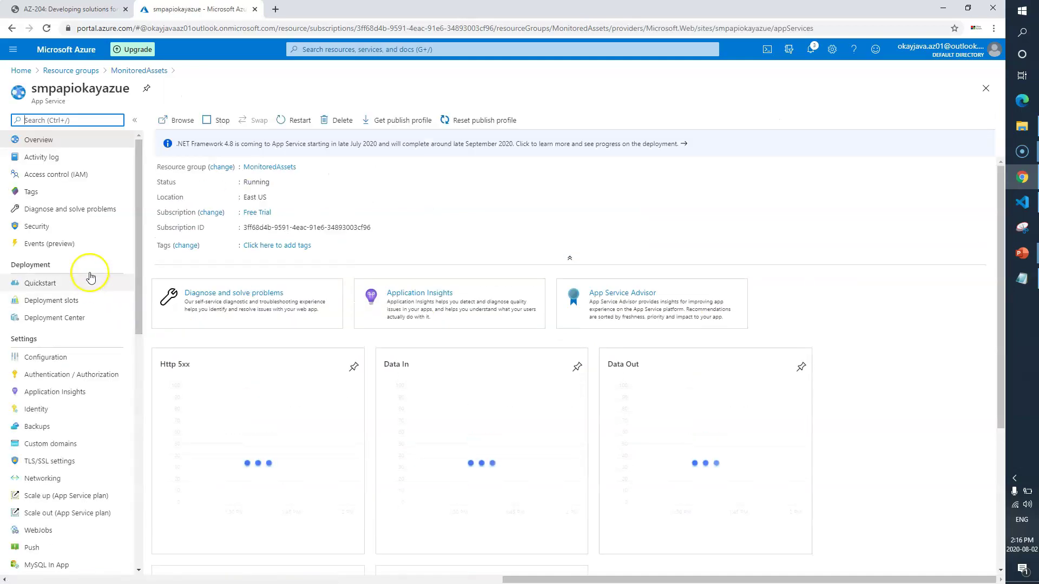
pyautogui.click(54, 357)
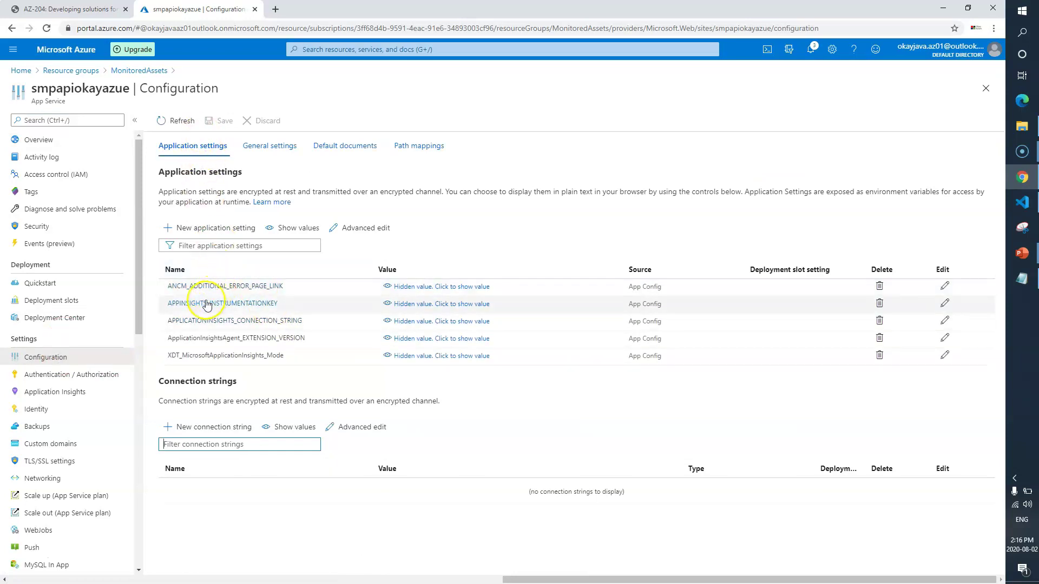
# Step: Reveal the APPINSIGHTS_INSTRUMENTATIONKEY application setting and compare it with the instrumentation key saved in Notepad
pyautogui.click(392, 304)
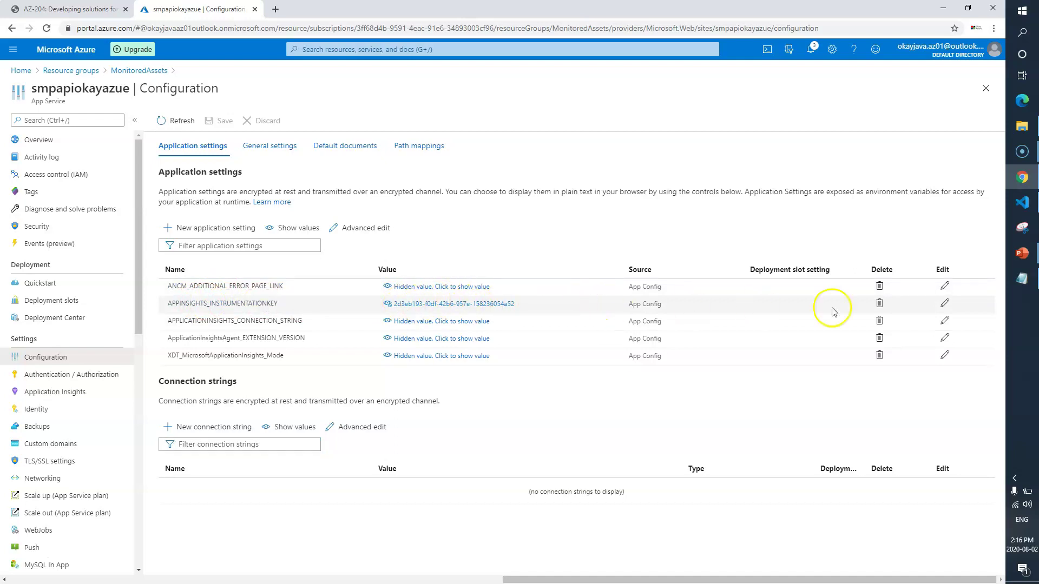
pyautogui.click(1021, 278)
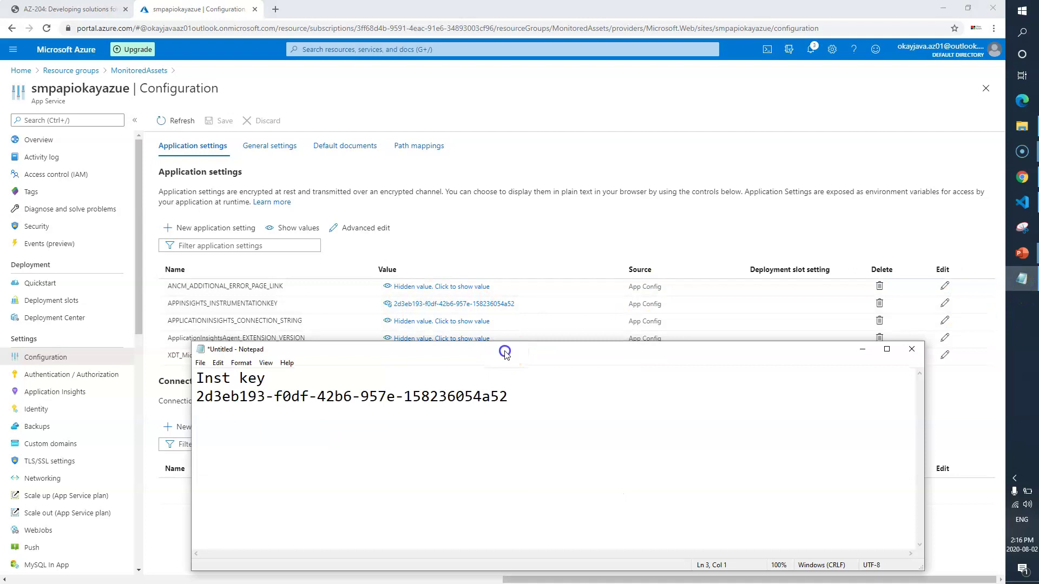
pyautogui.moveTo(505, 352); pyautogui.dragTo(517, 370)
pyautogui.moveTo(565, 413); pyautogui.dragTo(212, 420)
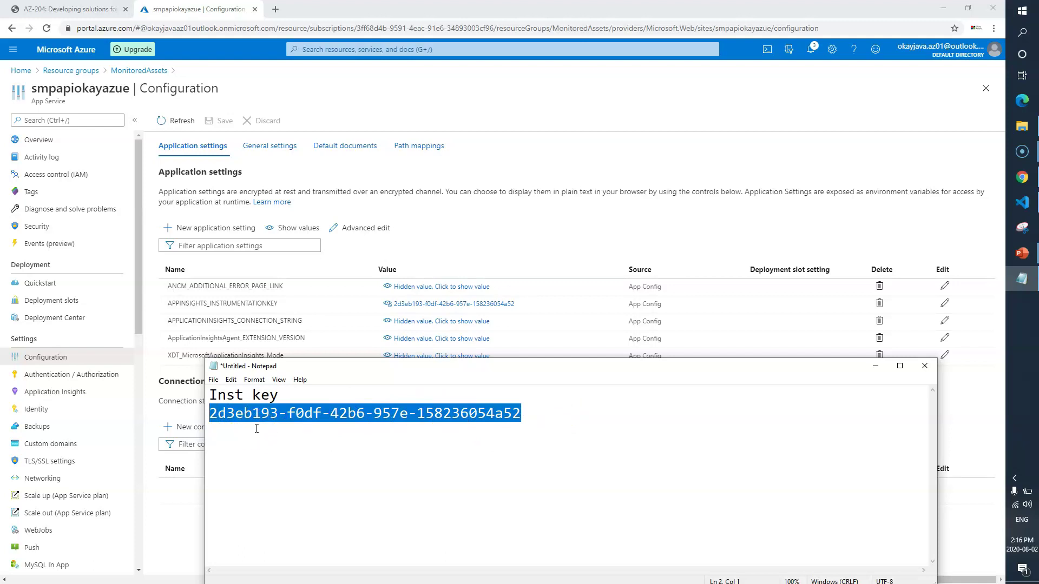
# Step: Return to the lab instructions and read items 16 and 17 of Task 3 on recording the web app's URL from Properties
pyautogui.click(64, 9)
pyautogui.scroll(-2, 521, 341)
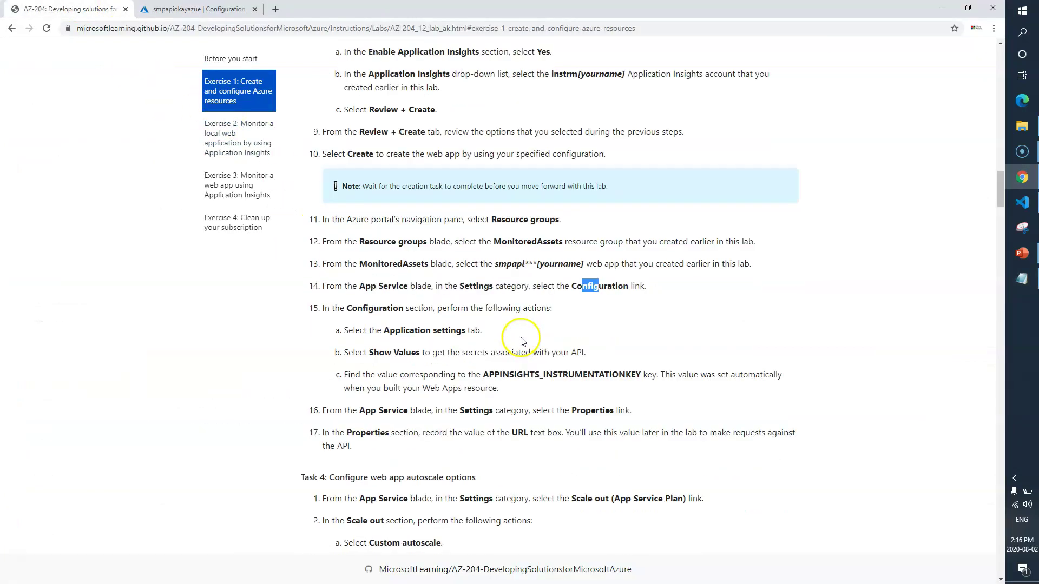
pyautogui.moveTo(437, 383); pyautogui.dragTo(591, 388)
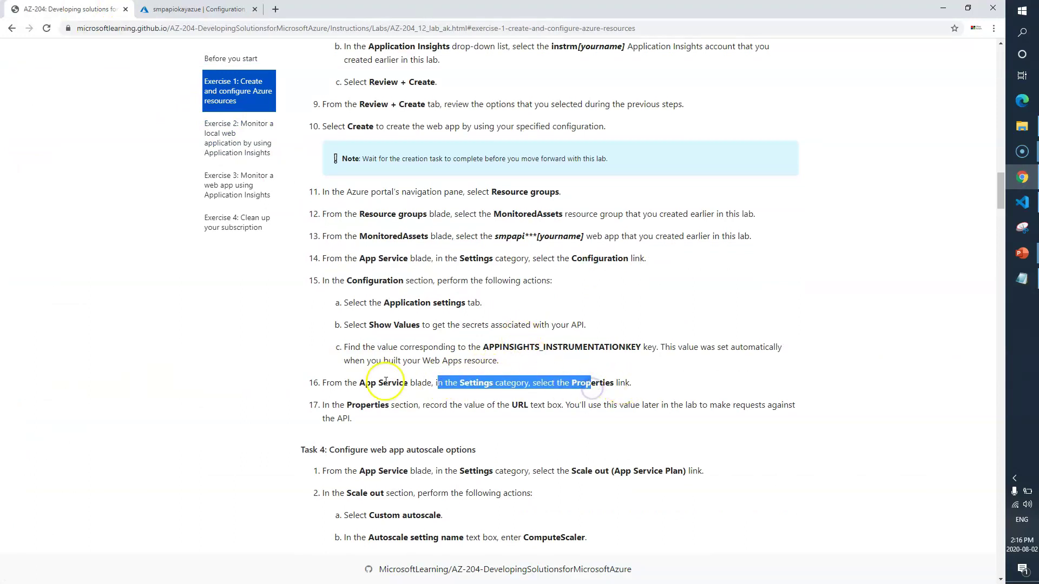
pyautogui.moveTo(331, 383); pyautogui.dragTo(547, 385)
pyautogui.click(570, 382)
pyautogui.moveTo(434, 405); pyautogui.dragTo(542, 406)
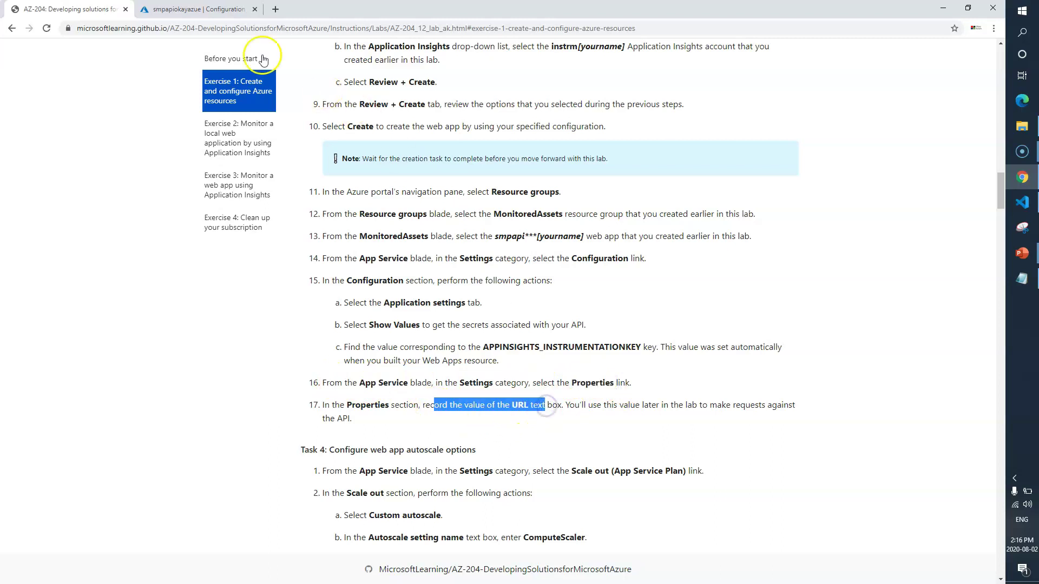
# Step: Copy the URL smpapiokayazue.azurewebsites.net from the web app's Properties and record it below the instrumentation key in Notepad
pyautogui.click(186, 10)
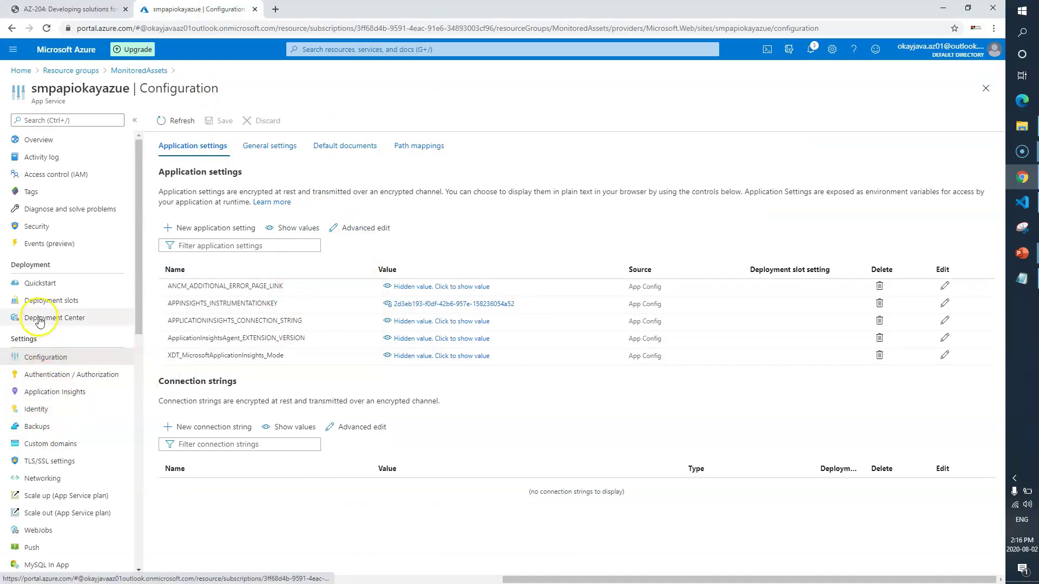
pyautogui.scroll(-2, 46, 336)
pyautogui.click(49, 478)
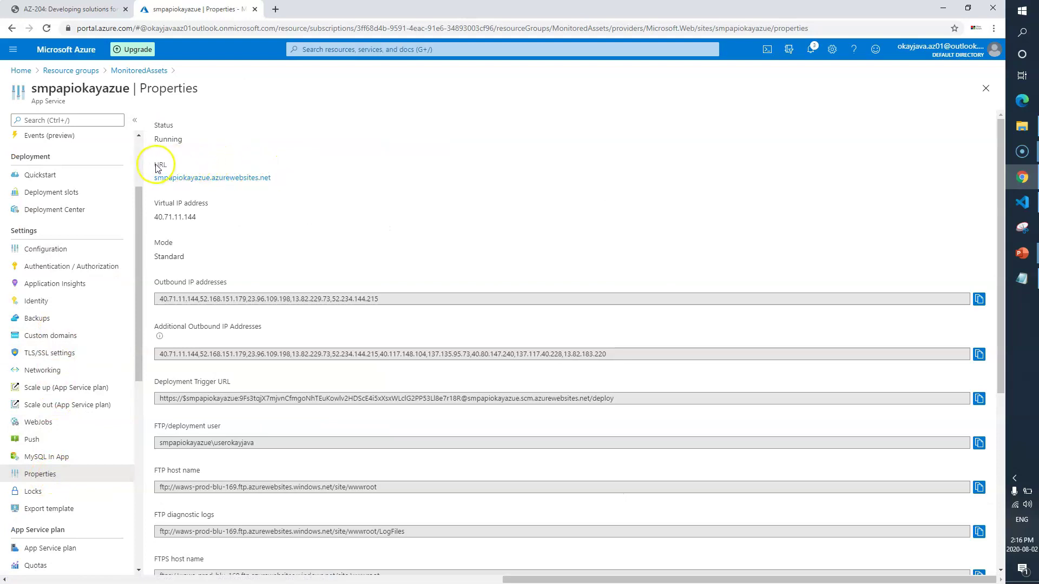
pyautogui.moveTo(153, 165); pyautogui.dragTo(271, 177)
pyautogui.hotkey('ctrl', 'c')
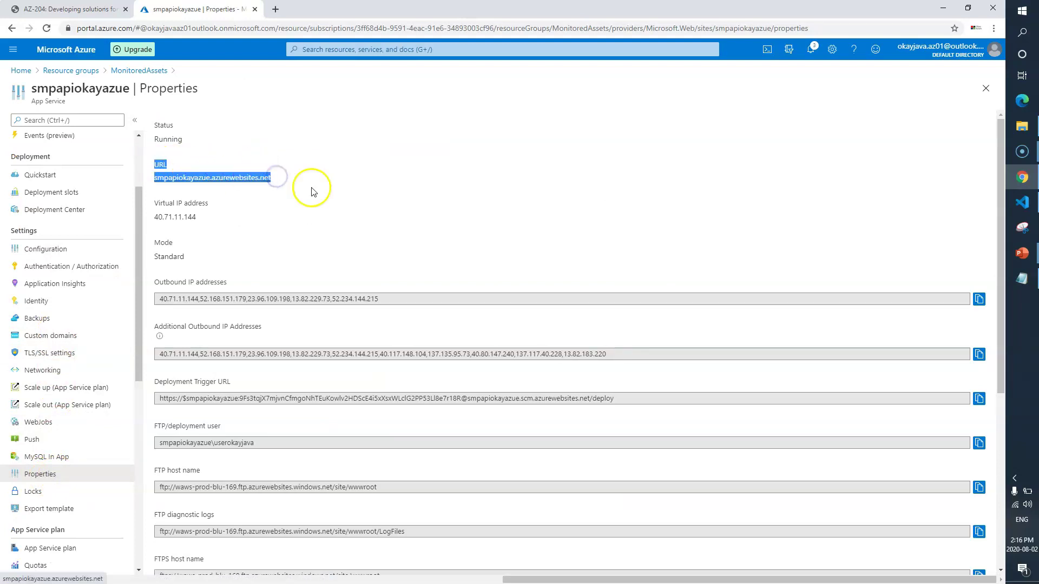
pyautogui.click(1021, 278)
pyautogui.click(563, 417)
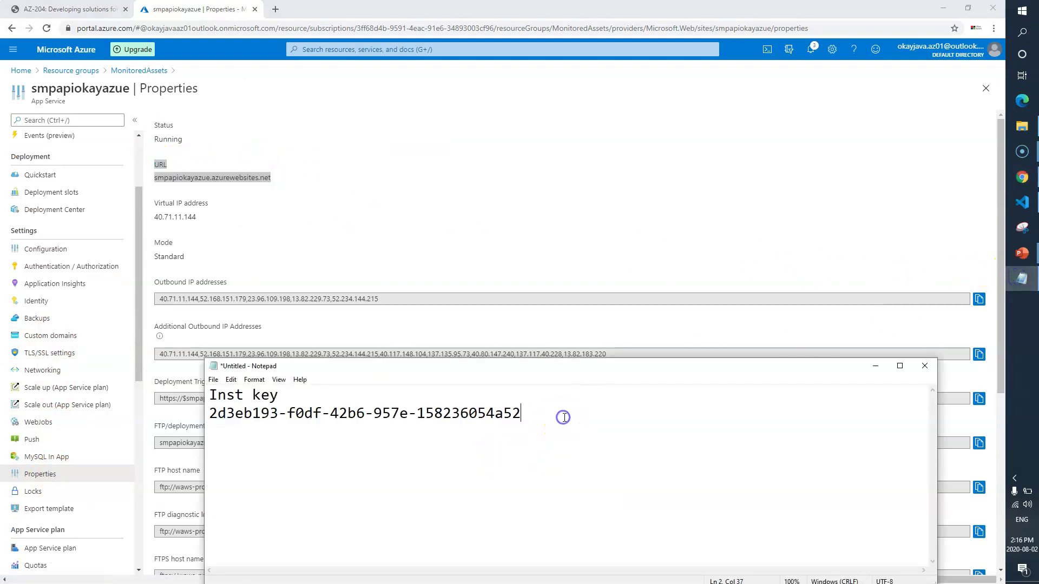
pyautogui.hotkey('ctrl', 'v')
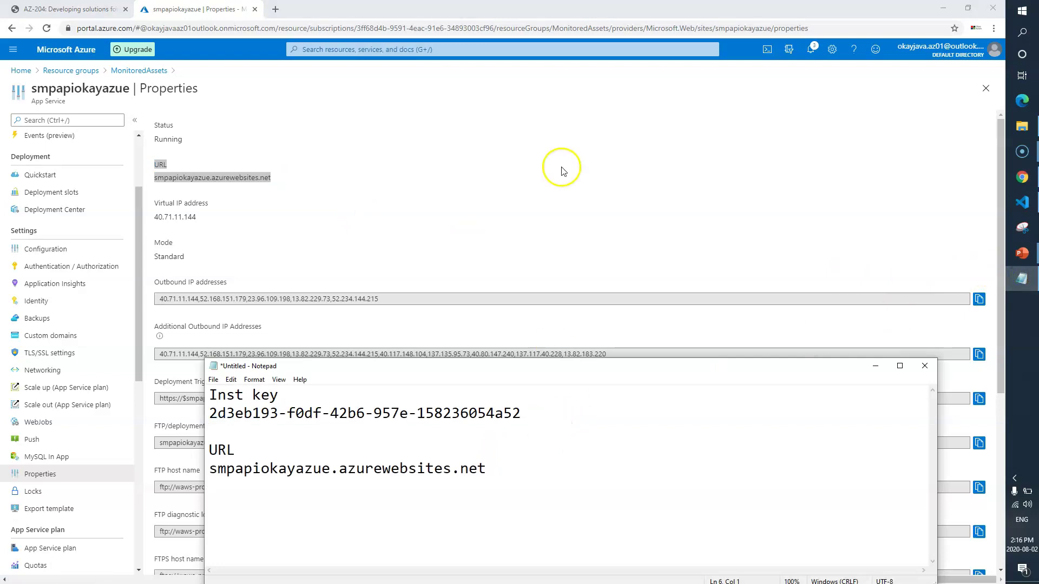
pyautogui.click(557, 165)
# Step: Check the first item of Task 4 in the lab instructions and open the web app's Scale out (App Service plan) settings in the portal
pyautogui.click(67, 9)
pyautogui.scroll(-4, 277, 329)
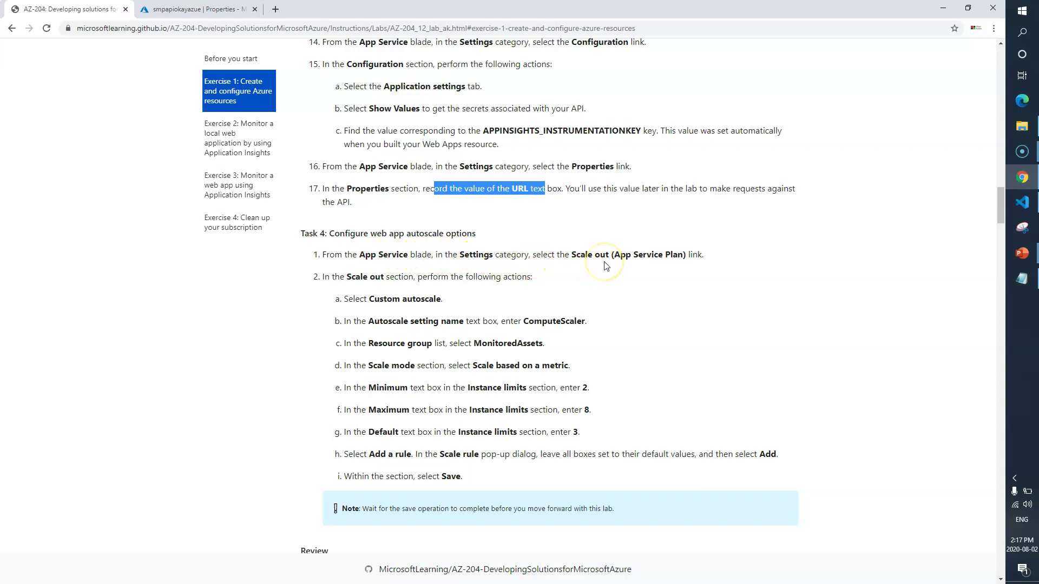
pyautogui.click(196, 9)
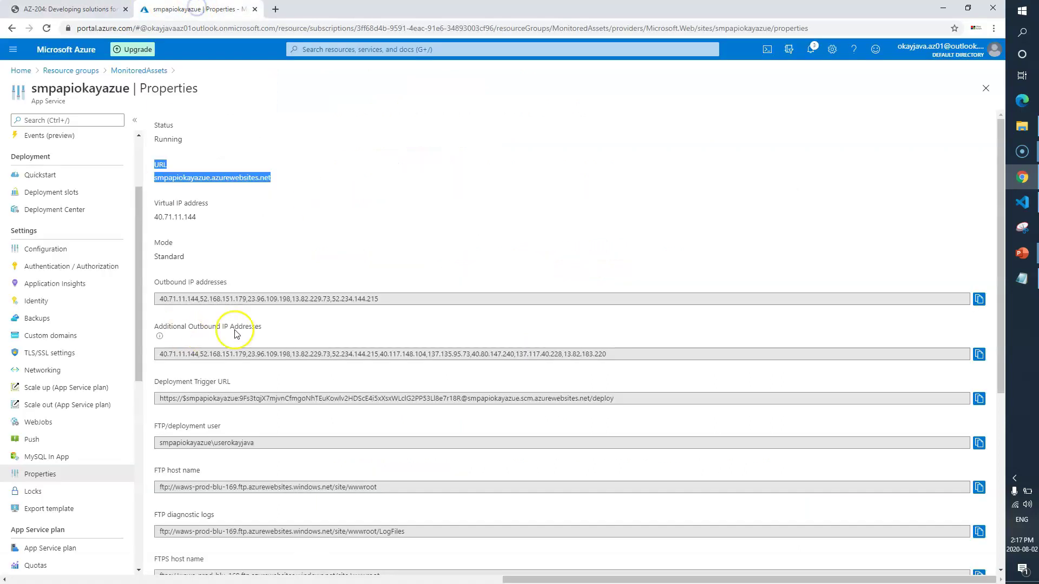
pyautogui.click(82, 407)
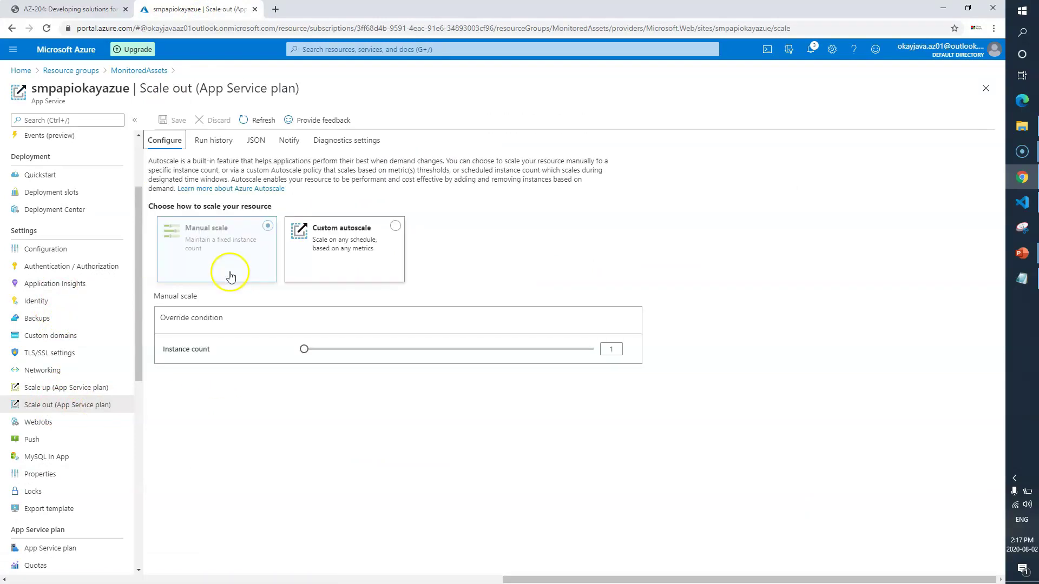
# Step: Read item 2 of Task 4 in the lab instructions on the custom autoscale name, resource group, scale mode, instance limits and rule
pyautogui.click(85, 8)
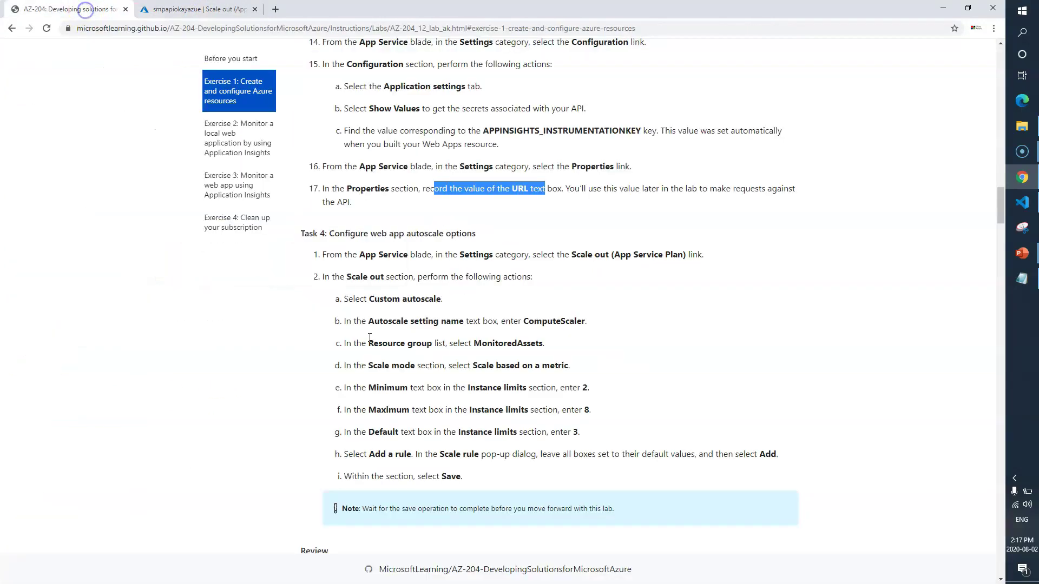
pyautogui.click(341, 276)
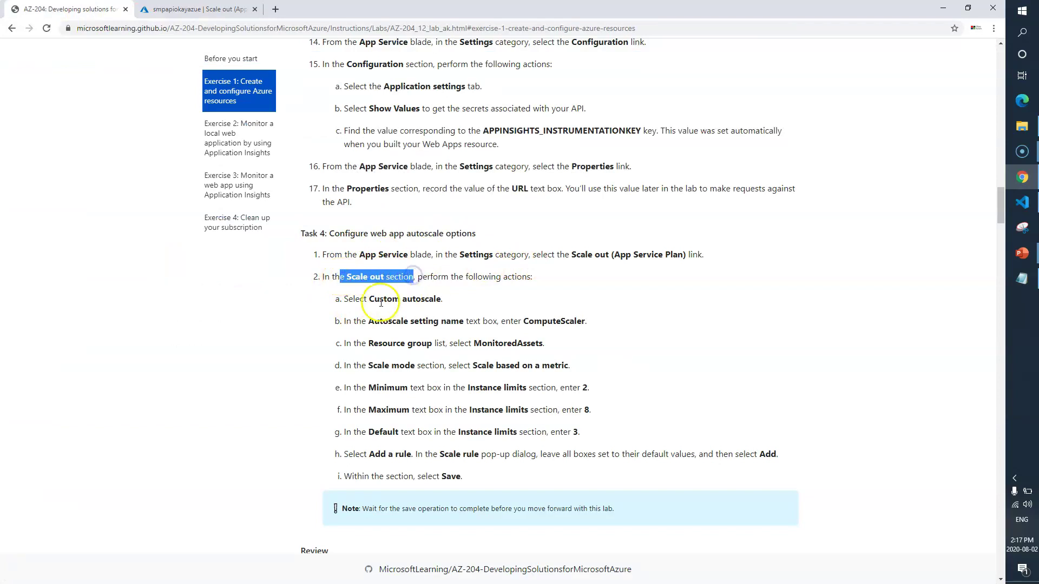
pyautogui.moveTo(375, 299); pyautogui.dragTo(413, 299)
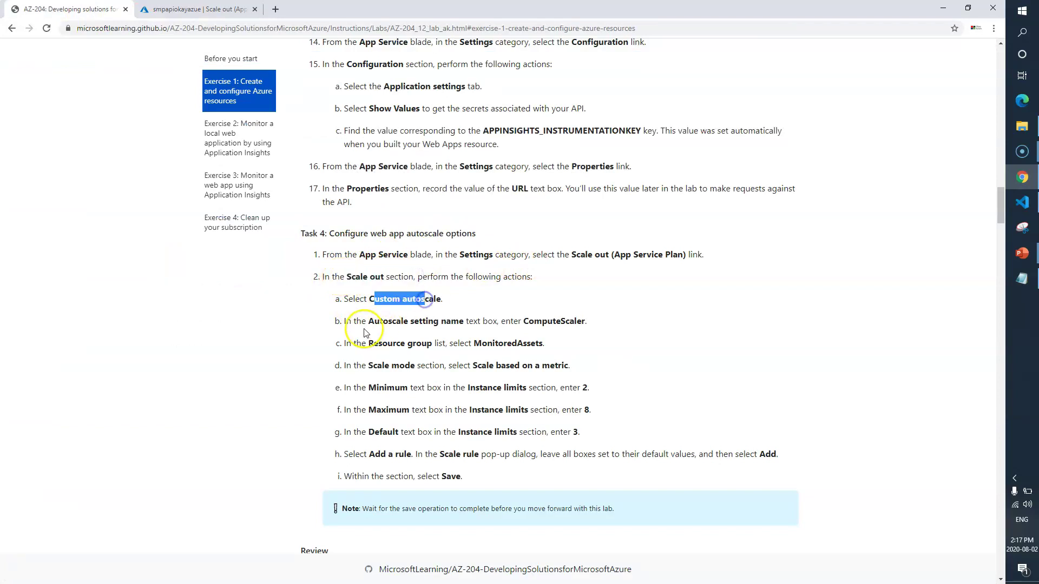
pyautogui.doubleClick(549, 321)
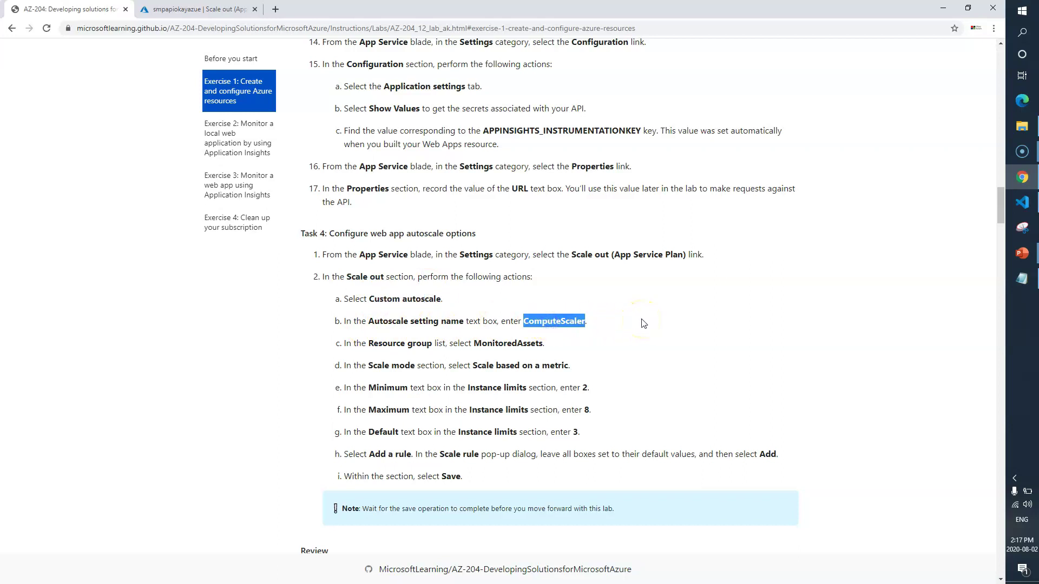
pyautogui.click(518, 343)
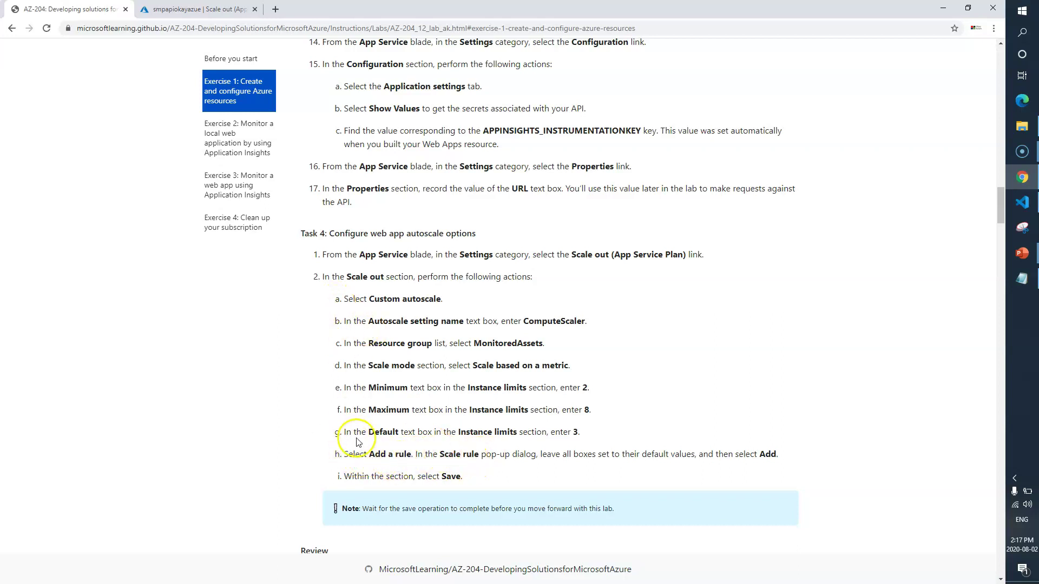
# Step: Choose Custom autoscale for the App Service plan in the portal and name the autoscale setting ComputeScaler
pyautogui.hotkey('ctrl', 'Tab')
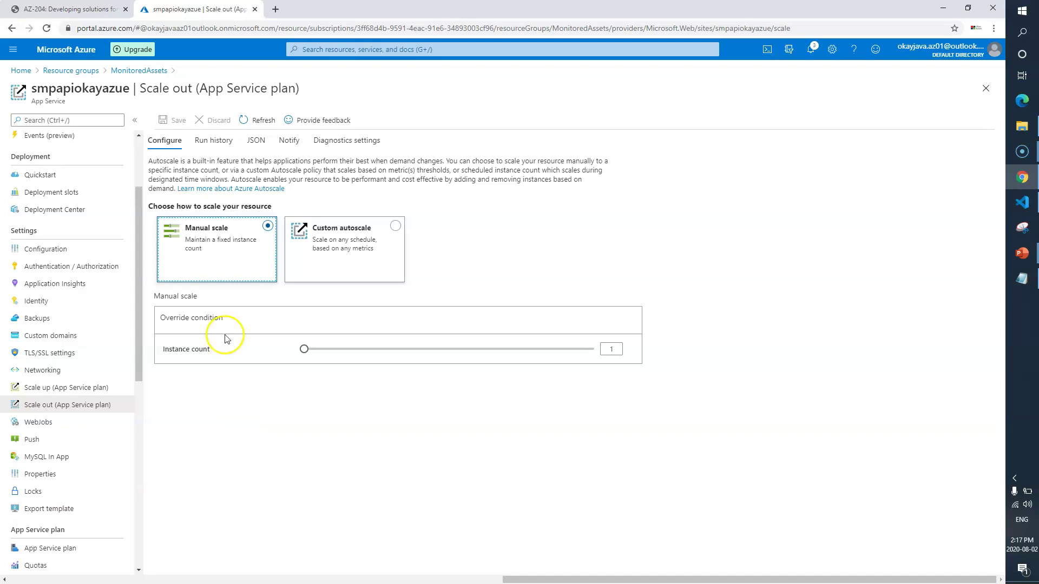
pyautogui.press('Right')
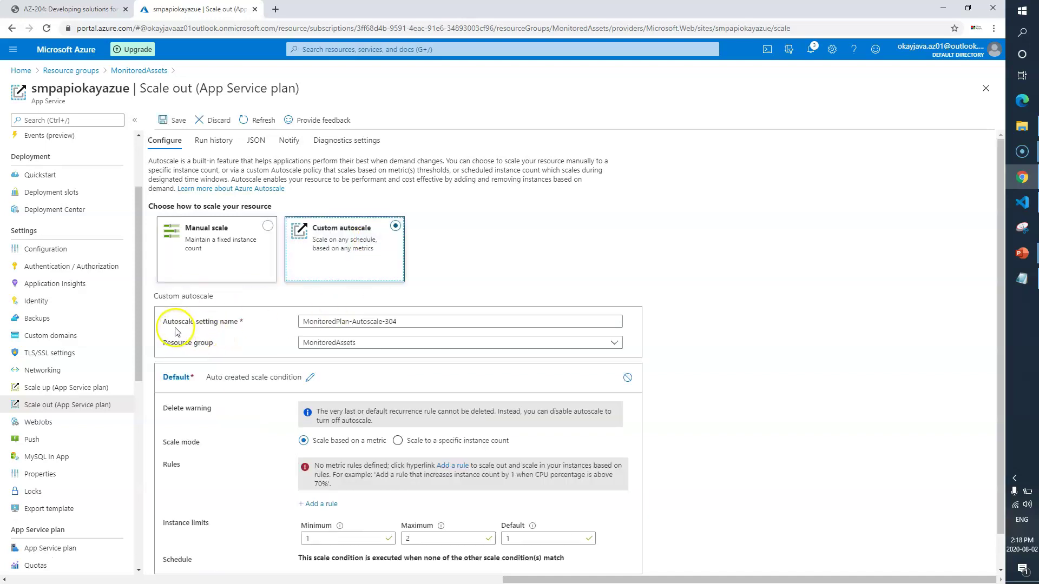
pyautogui.click(180, 320)
pyautogui.write('ComputeScaler')
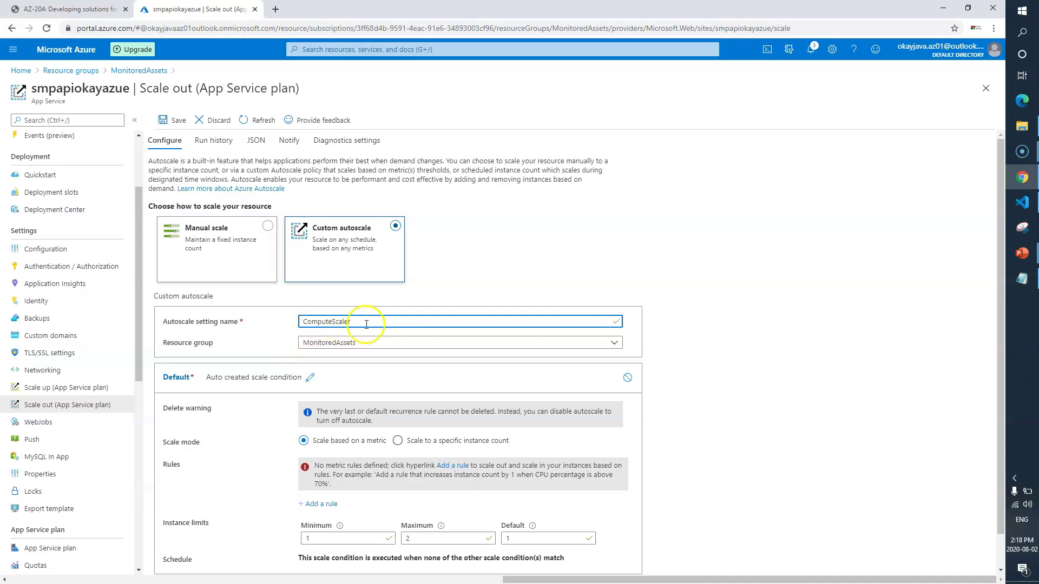
# Step: Set the default scale condition's instance limits to minimum 2, maximum 8 and default 3
pyautogui.scroll(-1, 347, 376)
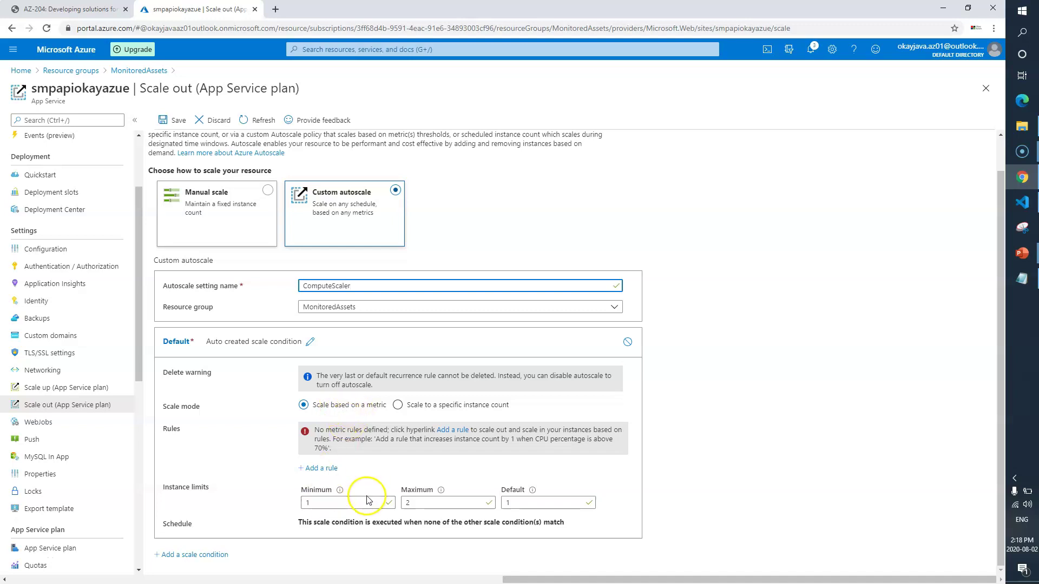
pyautogui.click(389, 502)
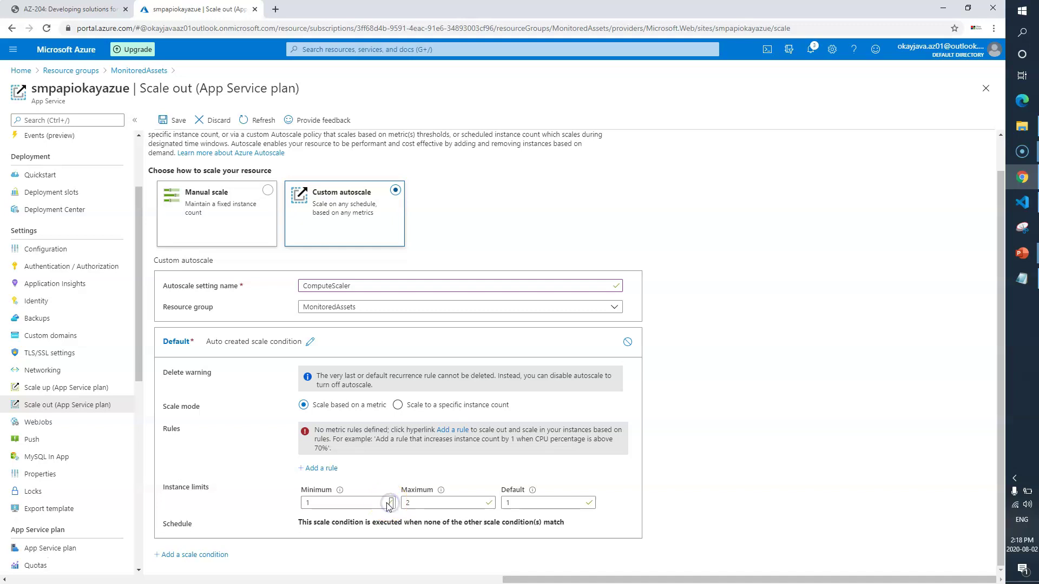
pyautogui.click(320, 502)
pyautogui.press('BackSpace')
pyautogui.write('2')
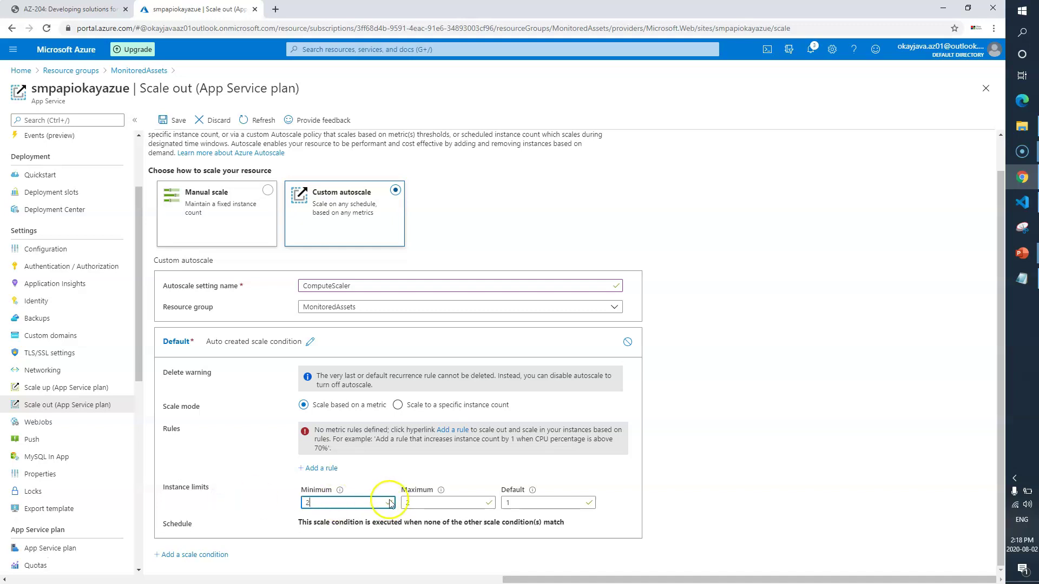
pyautogui.press('Tab')
pyautogui.write('8')
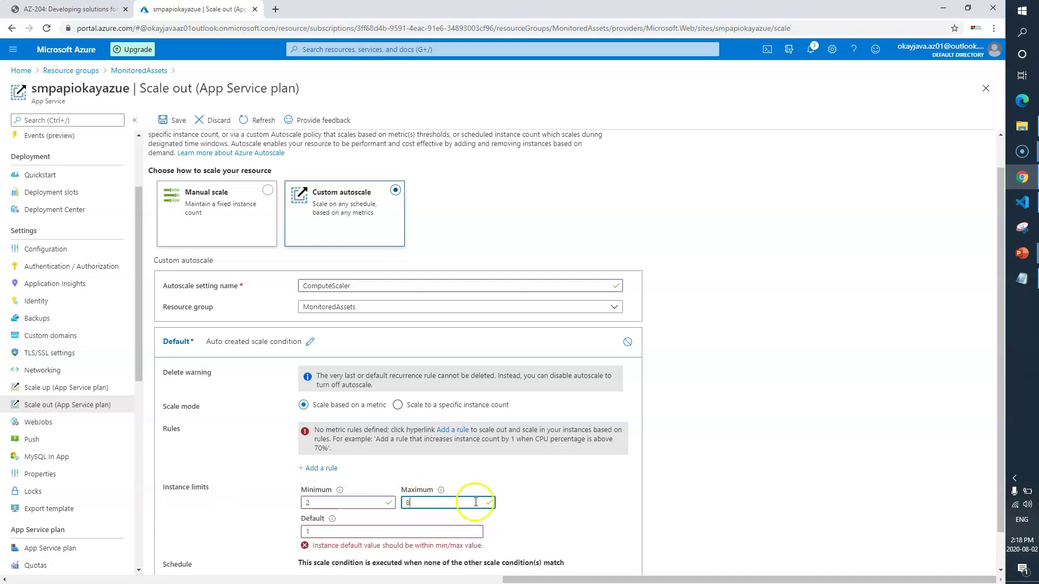
pyautogui.click(554, 495)
pyautogui.click(335, 531)
pyautogui.press('BackSpace')
pyautogui.write('3')
# Step: Check the scale rule item in the lab instructions and add a rule with all default values to the default scale condition
pyautogui.hotkey('ctrl', 'Tab')
pyautogui.moveTo(369, 346); pyautogui.dragTo(448, 347)
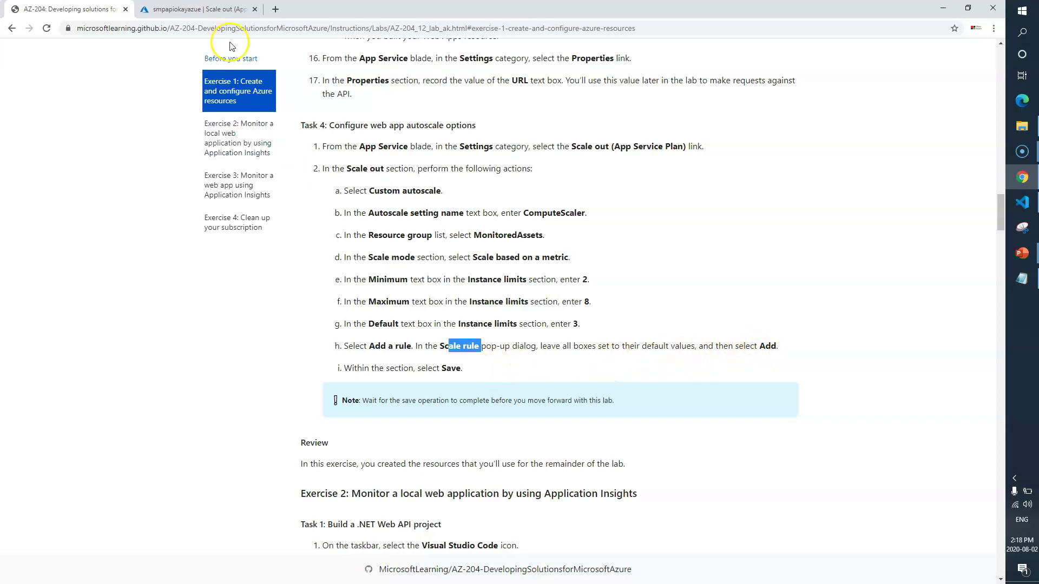
pyautogui.click(205, 9)
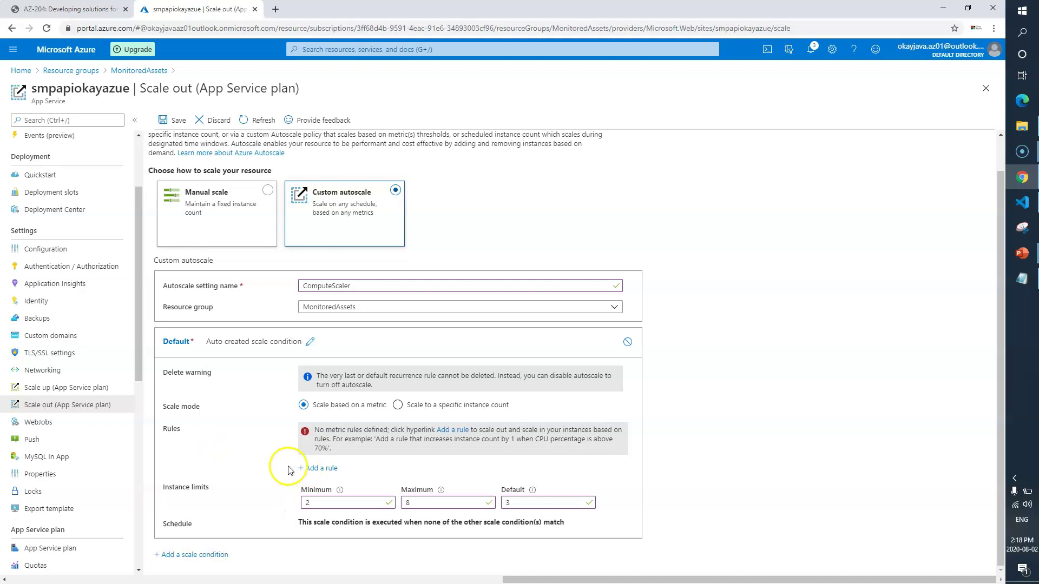
pyautogui.click(325, 468)
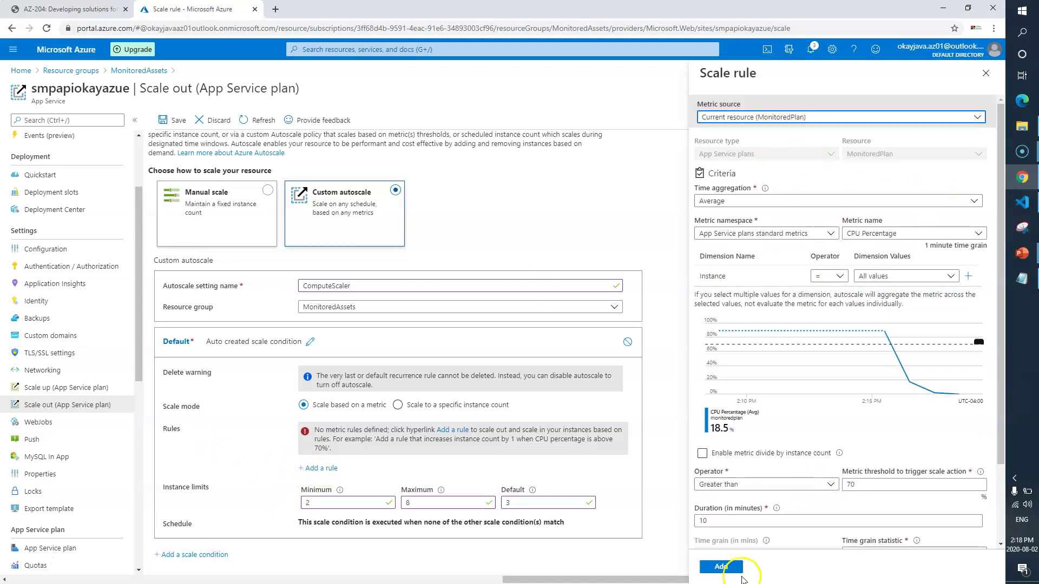
pyautogui.click(722, 566)
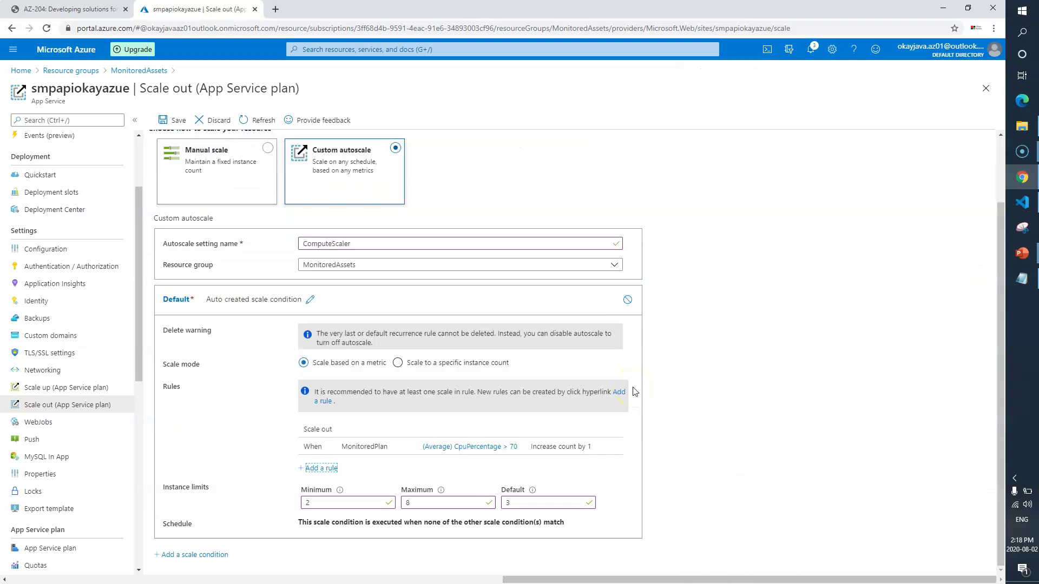
# Step: Save the ComputeScaler autoscale setting for the App Service plan
pyautogui.click(173, 120)
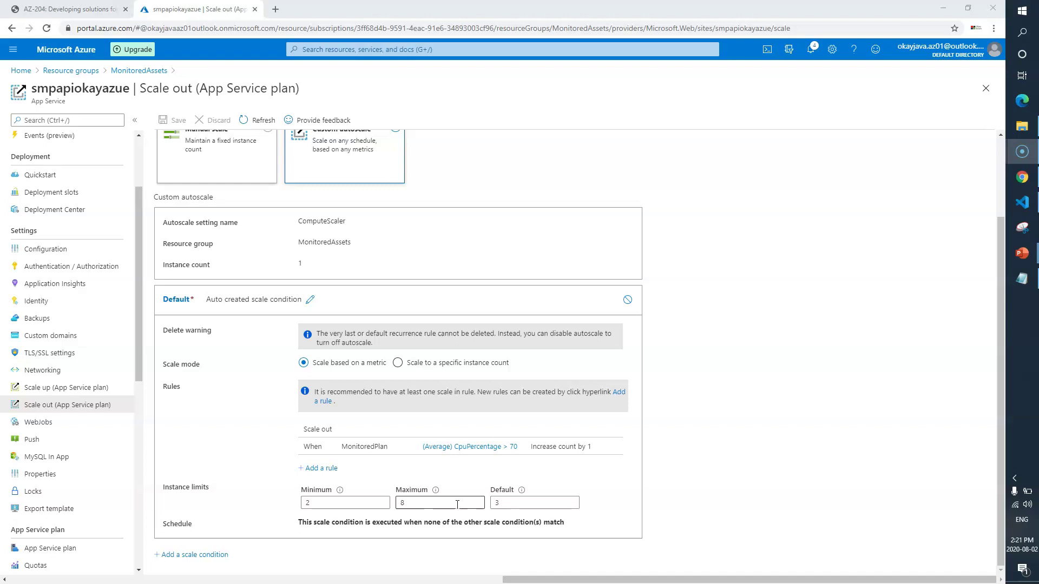
pyautogui.click(533, 502)
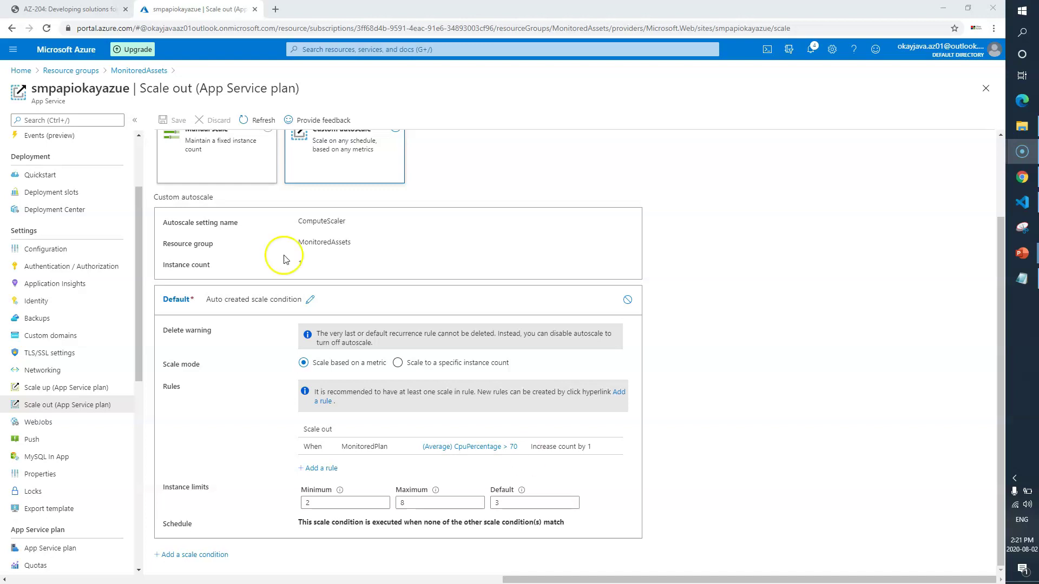
pyautogui.click(183, 118)
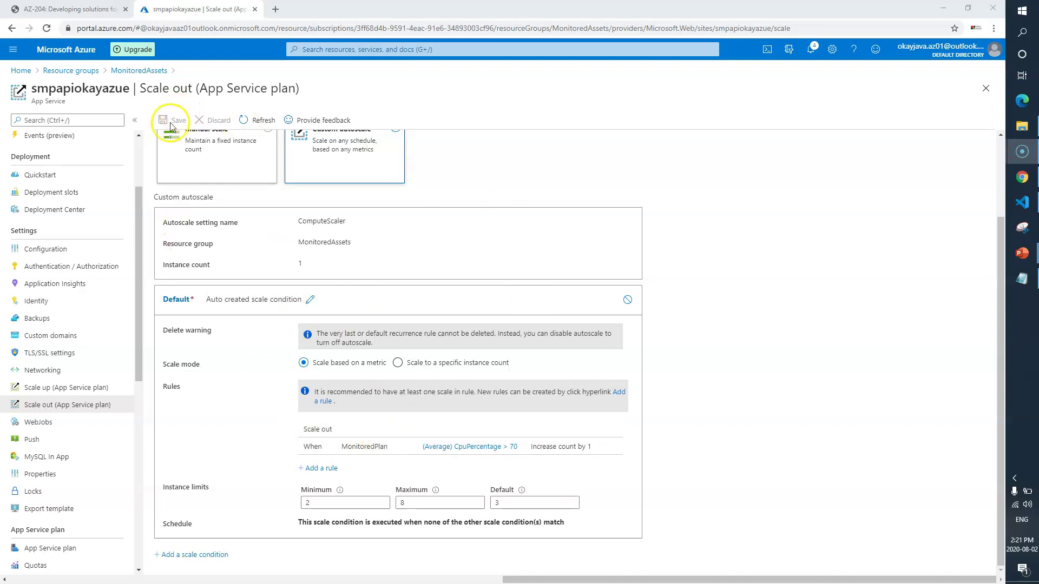
# Step: Return to the lab instructions and read the note after Task 4 and the Review paragraph of Exercise 1
pyautogui.click(63, 11)
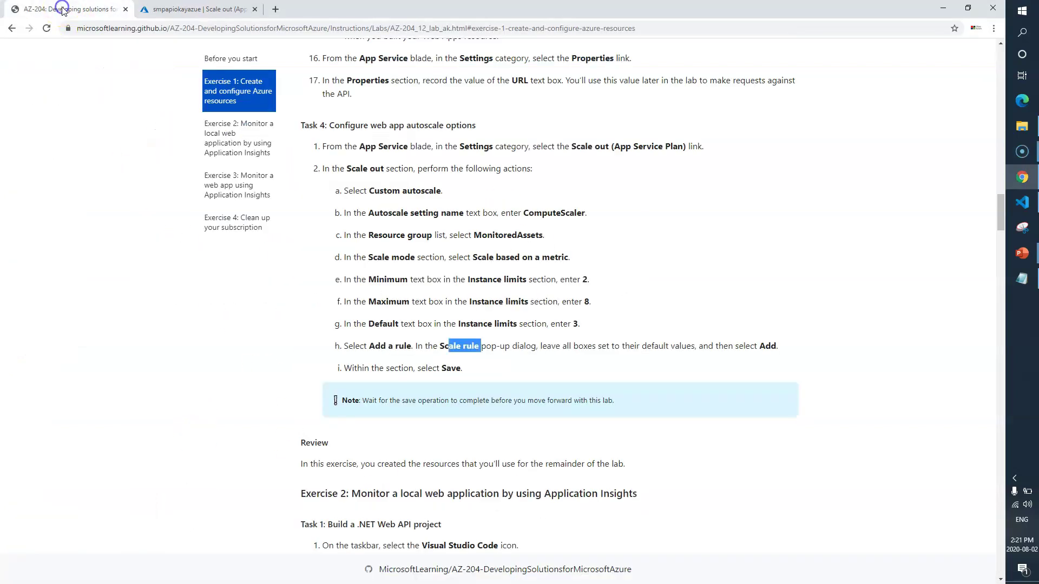
pyautogui.moveTo(318, 409); pyautogui.dragTo(495, 412)
pyautogui.click(553, 412)
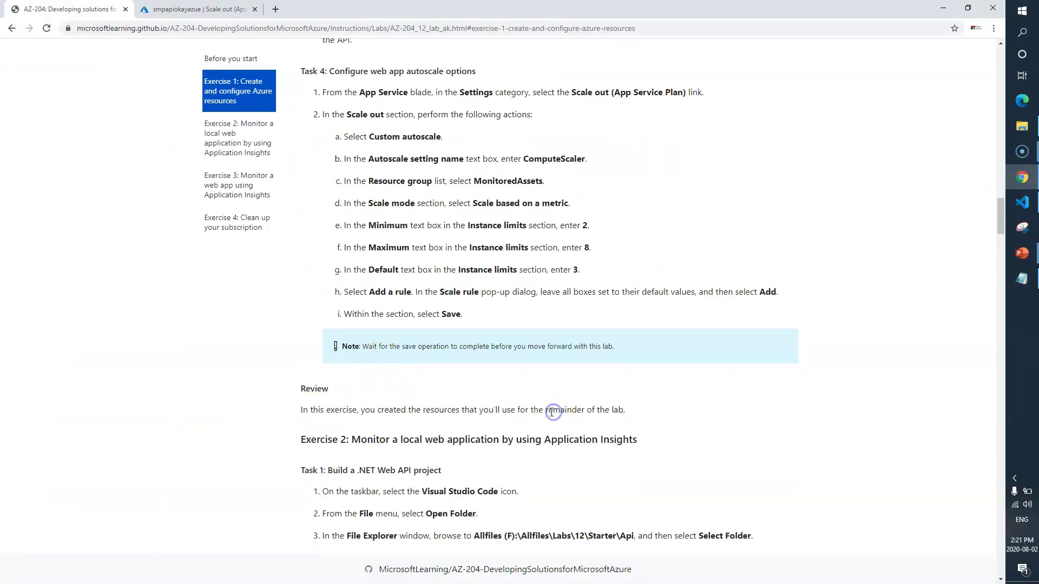
pyautogui.moveTo(377, 409); pyautogui.dragTo(625, 410)
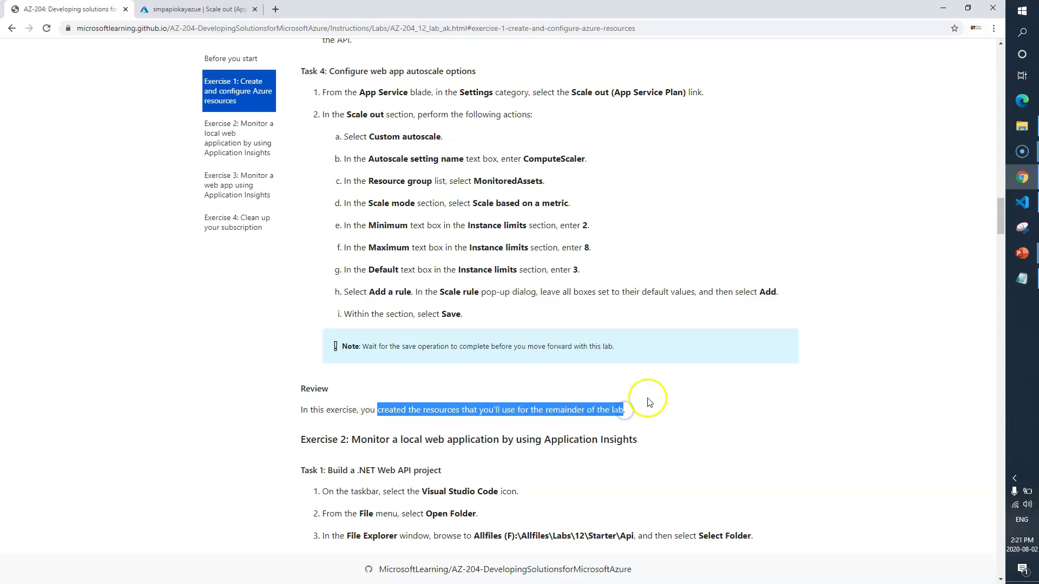